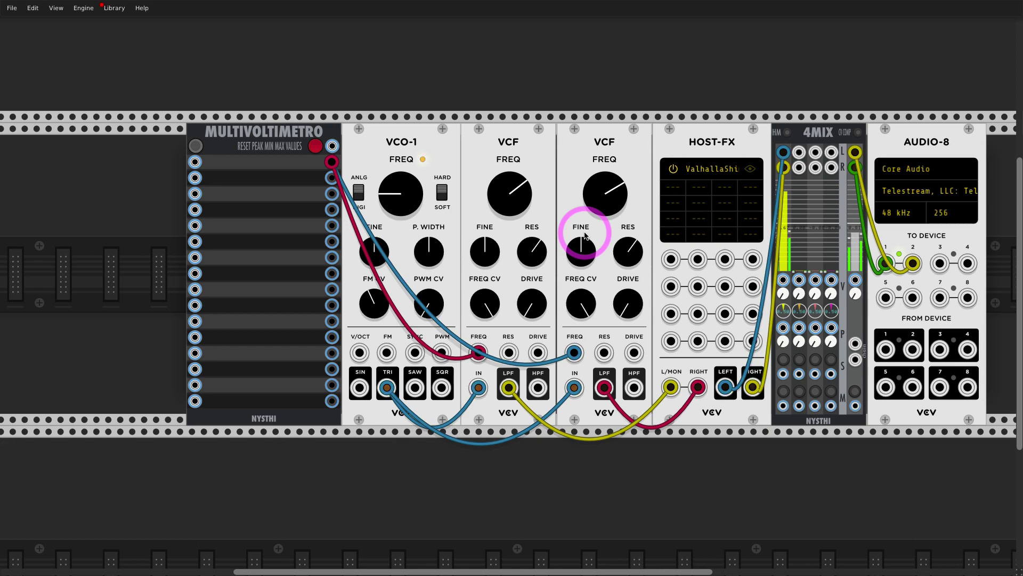
Step: From the module browser's VCV list, place the OCT module at the rack's left end
right_click(91, 207)
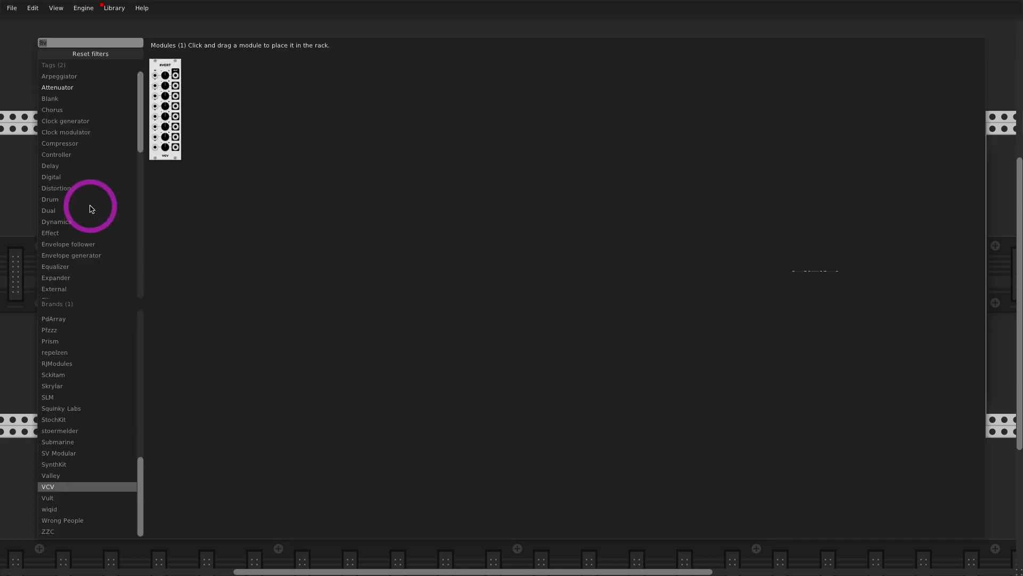
left_click(98, 54)
left_click(103, 485)
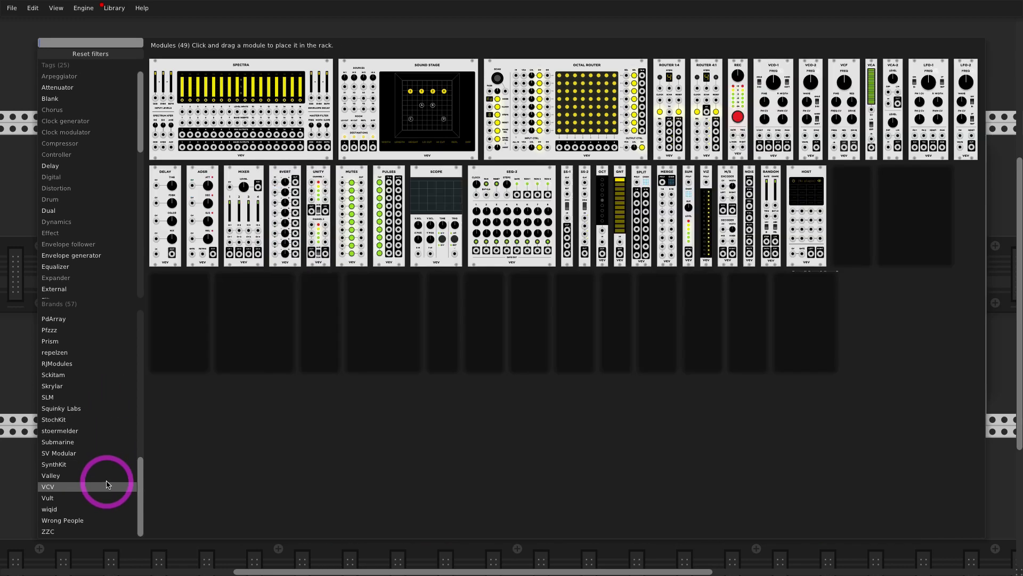
left_click(605, 203)
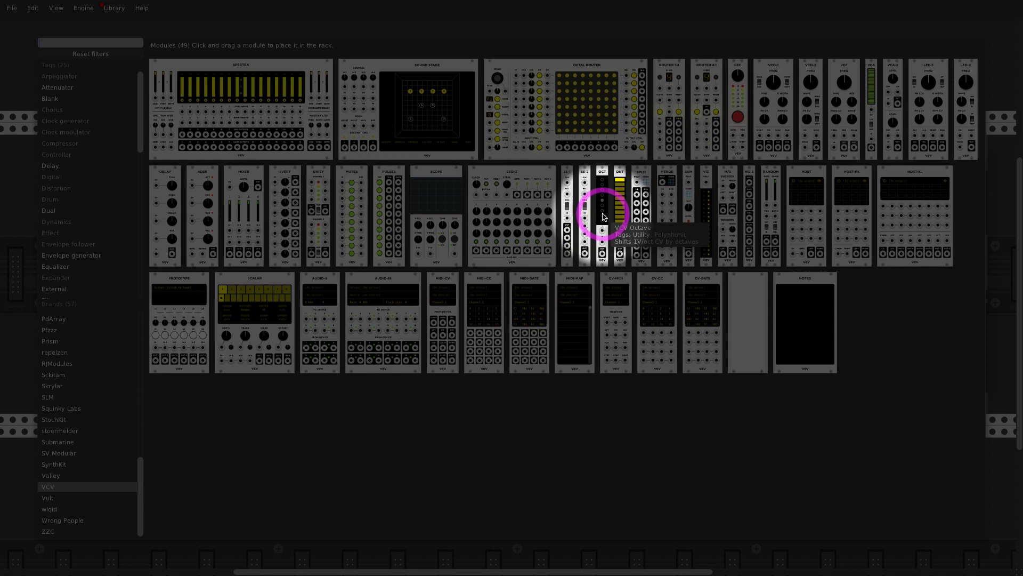
left_click_drag(604, 216, 58, 236)
right_click(130, 231)
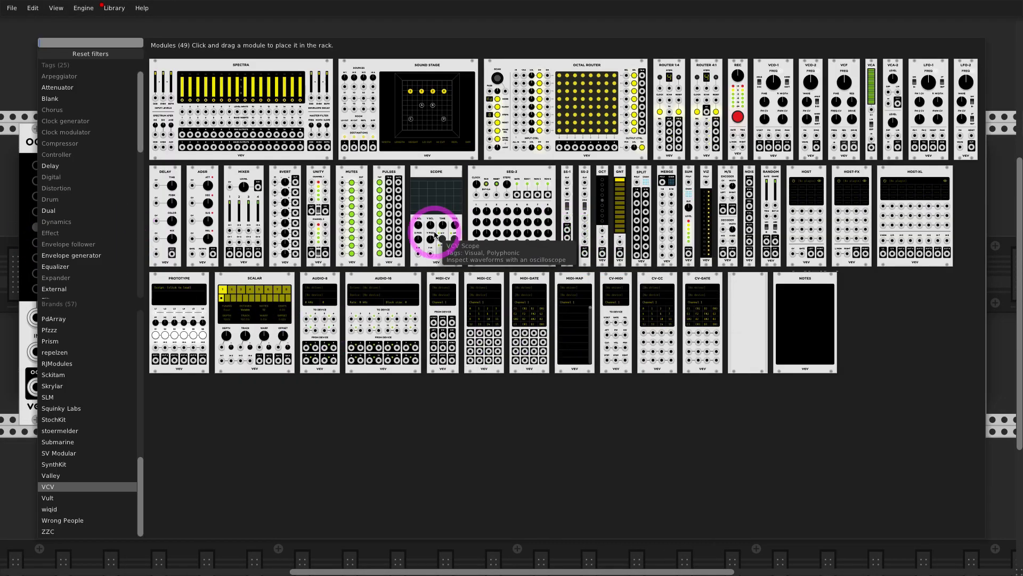
key("Escape")
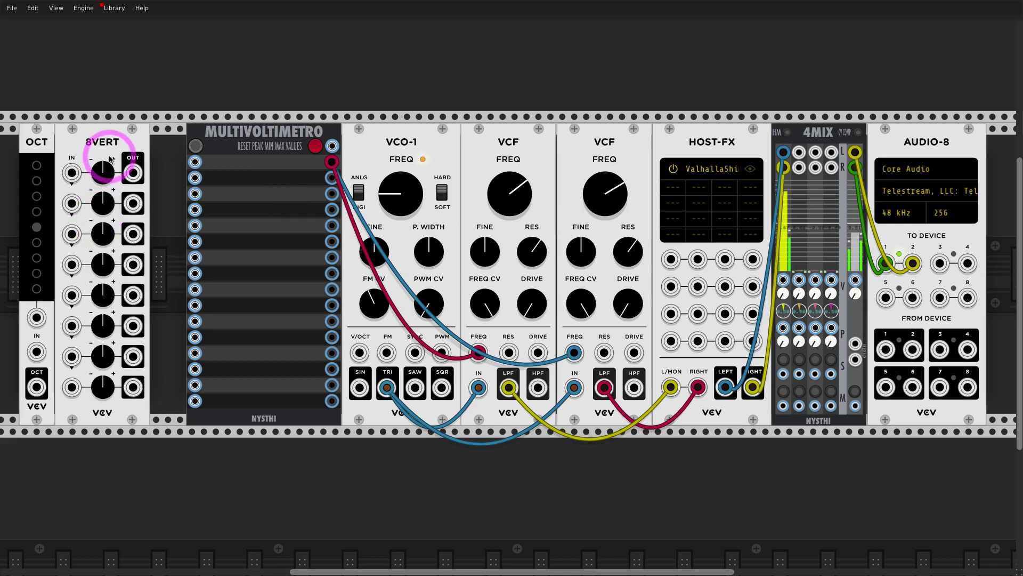
Step: Give 8VERT channel 1 a 0.0001 gain, cable OCT OUT into 8VERT and back into OCT IN
right_click(105, 174)
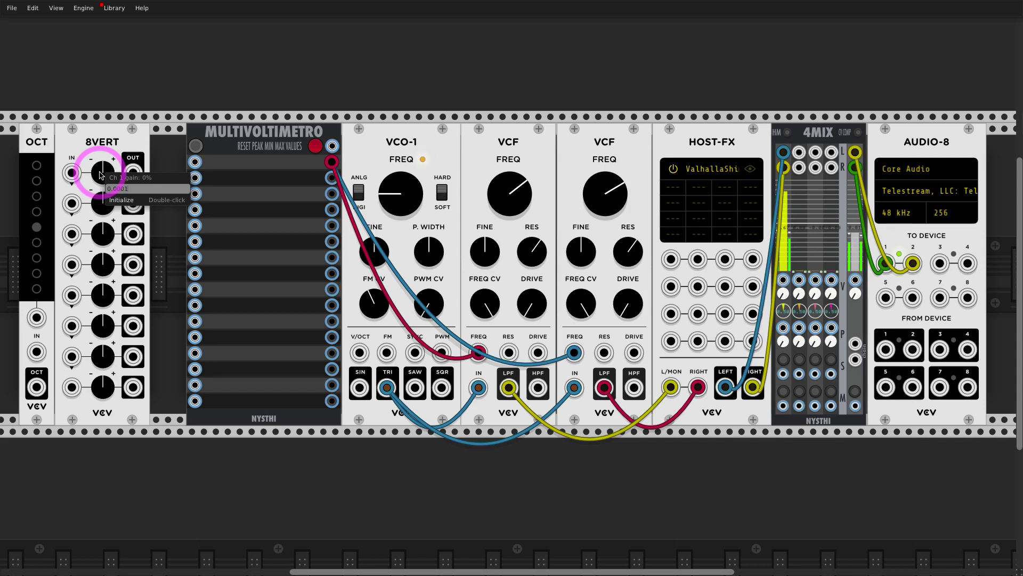
key("Escape")
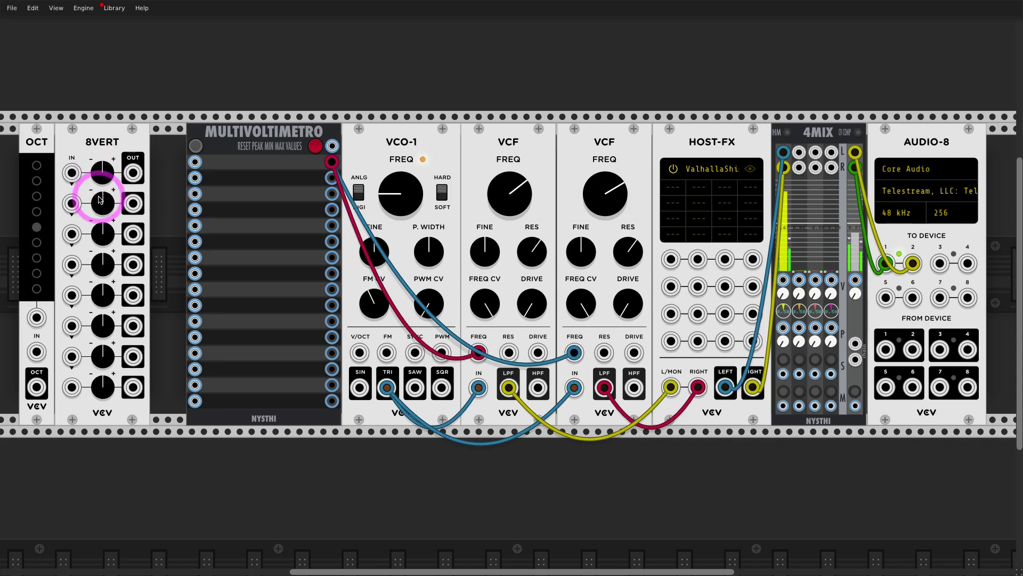
left_click_drag(37, 387, 196, 170)
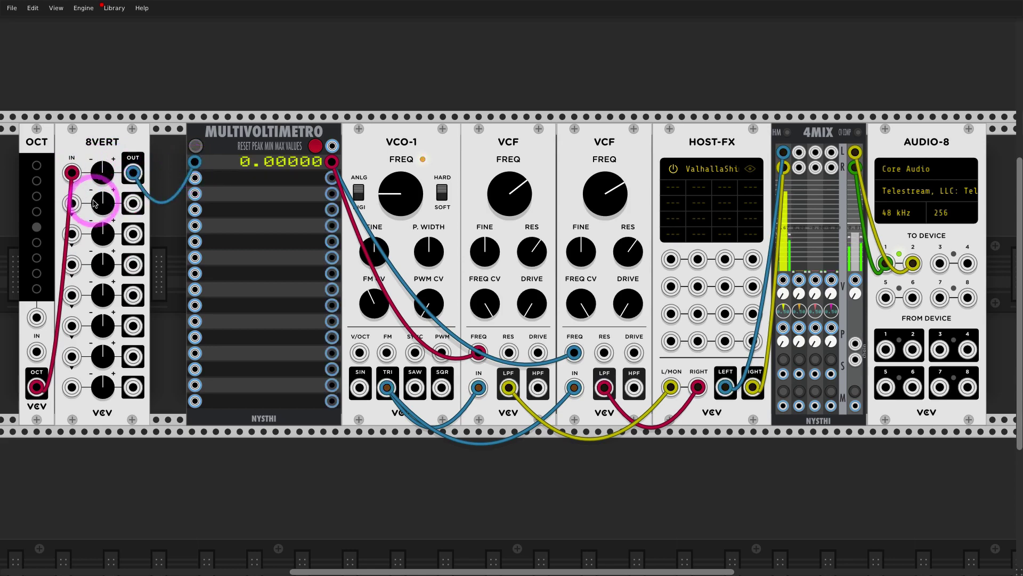
left_click_drag(34, 142, 82, 144)
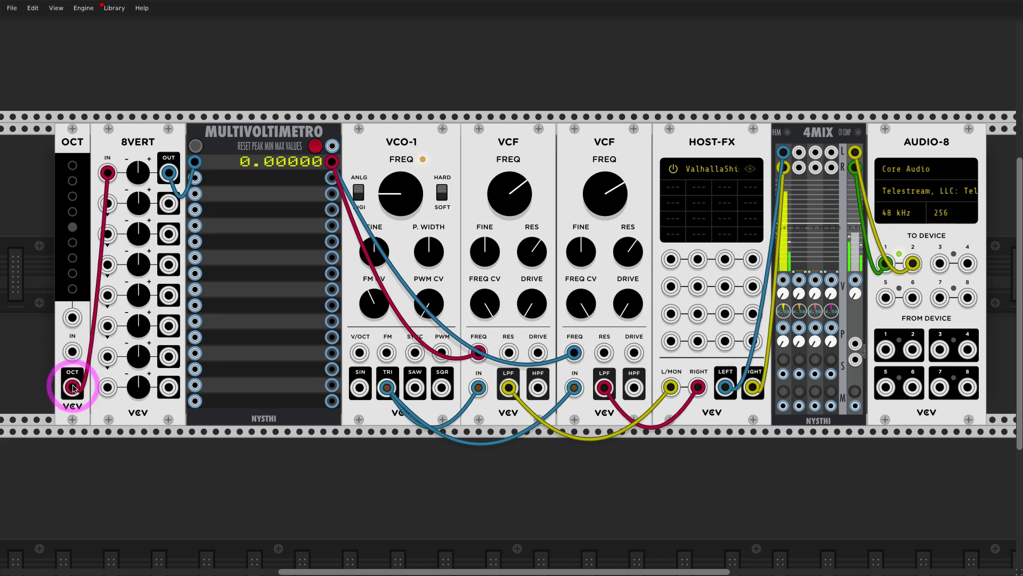
left_click_drag(73, 387, 73, 357)
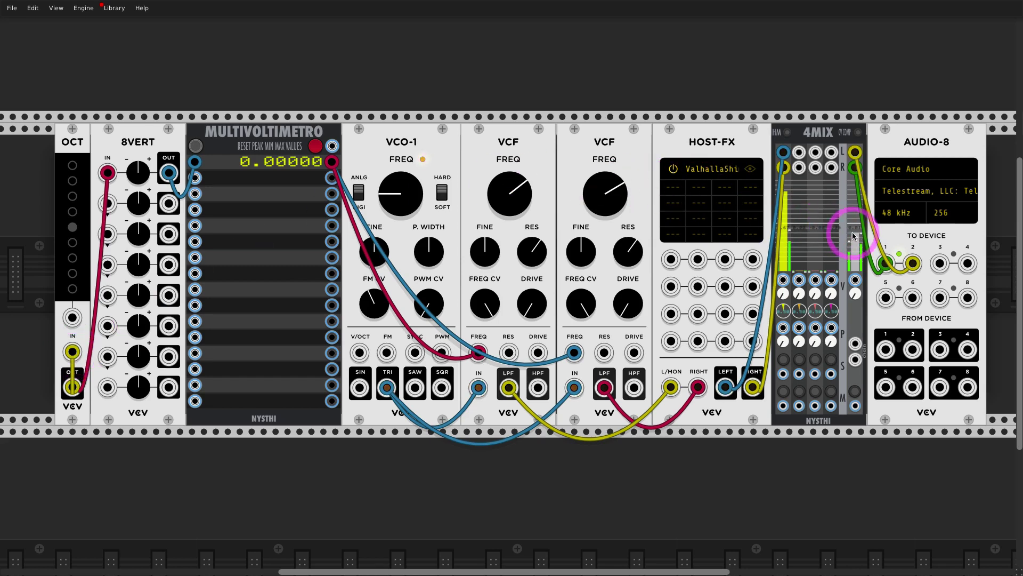
Step: Raise the 4MIX fader level and shift OCT up one octave
left_click_drag(853, 236, 853, 228)
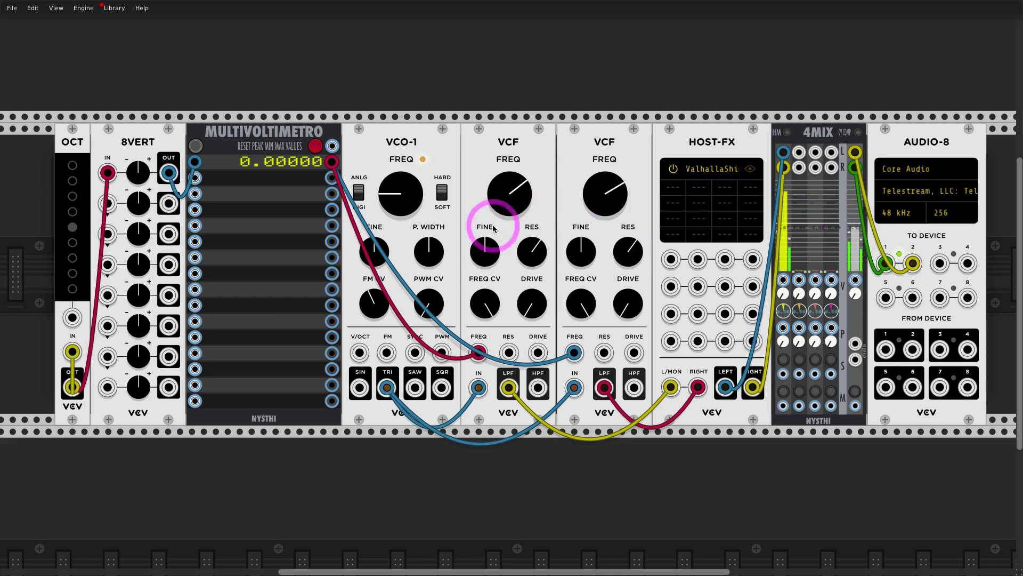
left_click(831, 226)
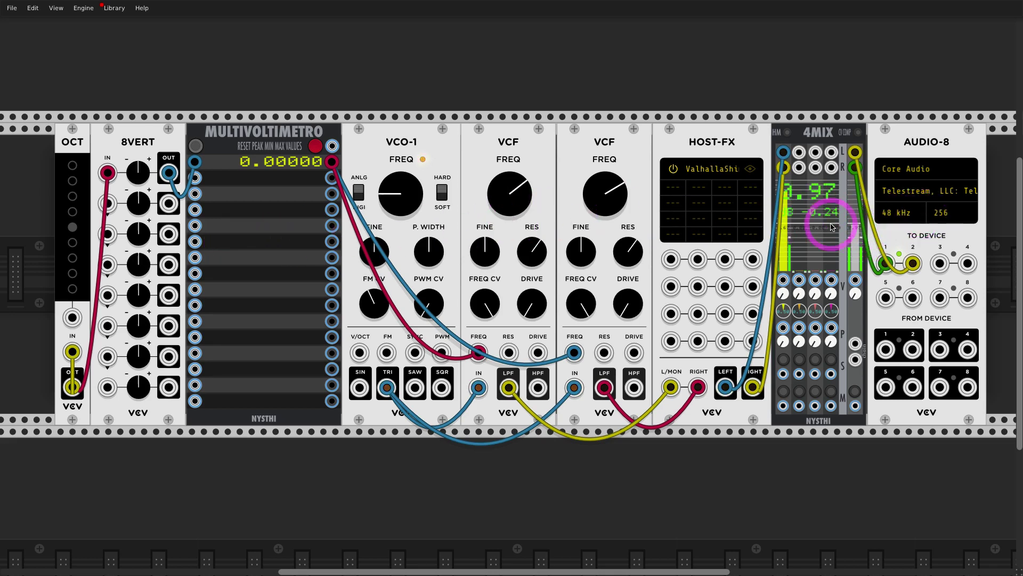
left_click(72, 212)
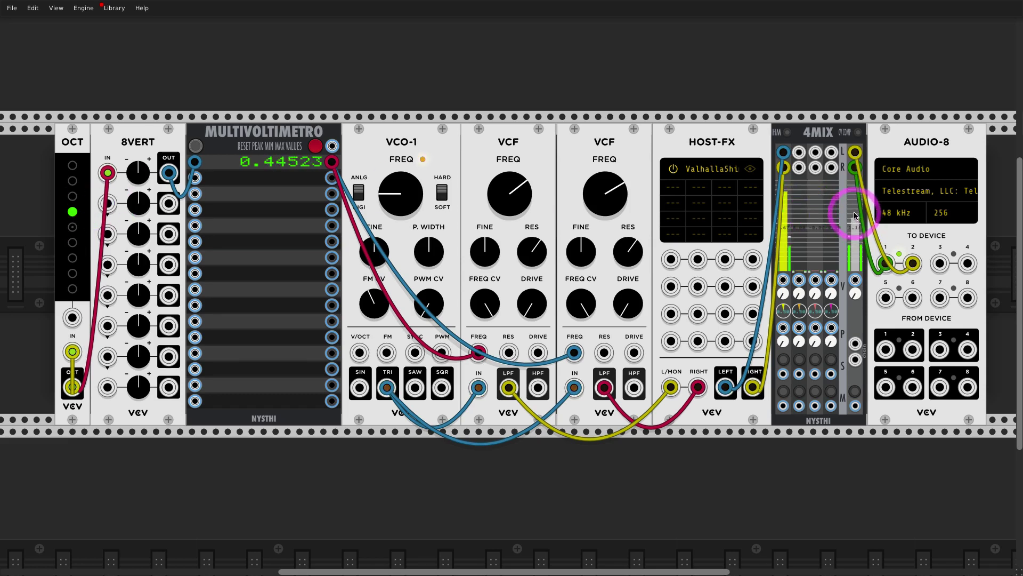
Step: Step OCT to its top octave, back to zero, down several octaves, then up two
left_click(73, 195)
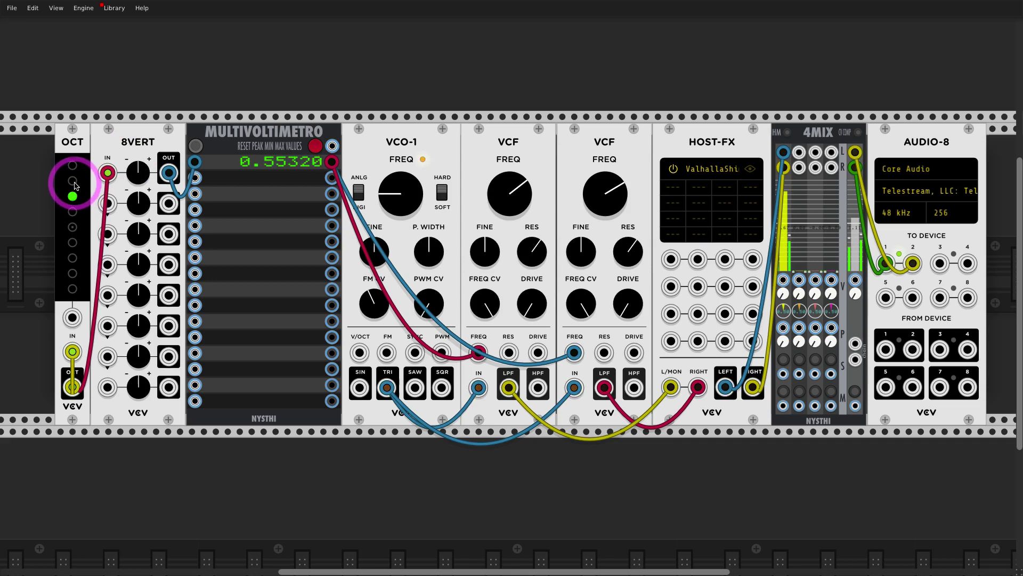
left_click(72, 166)
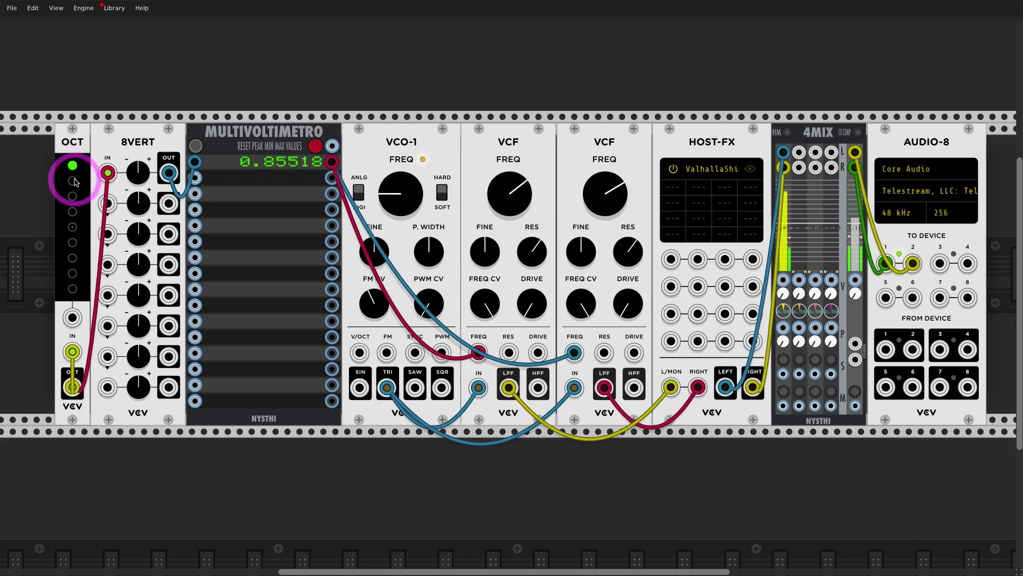
left_click(73, 227)
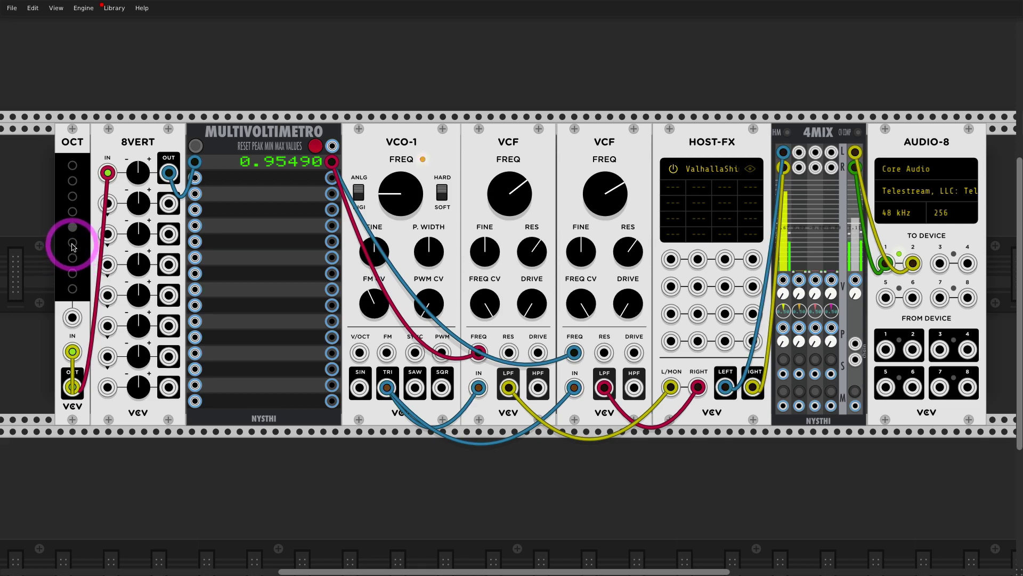
left_click(73, 243)
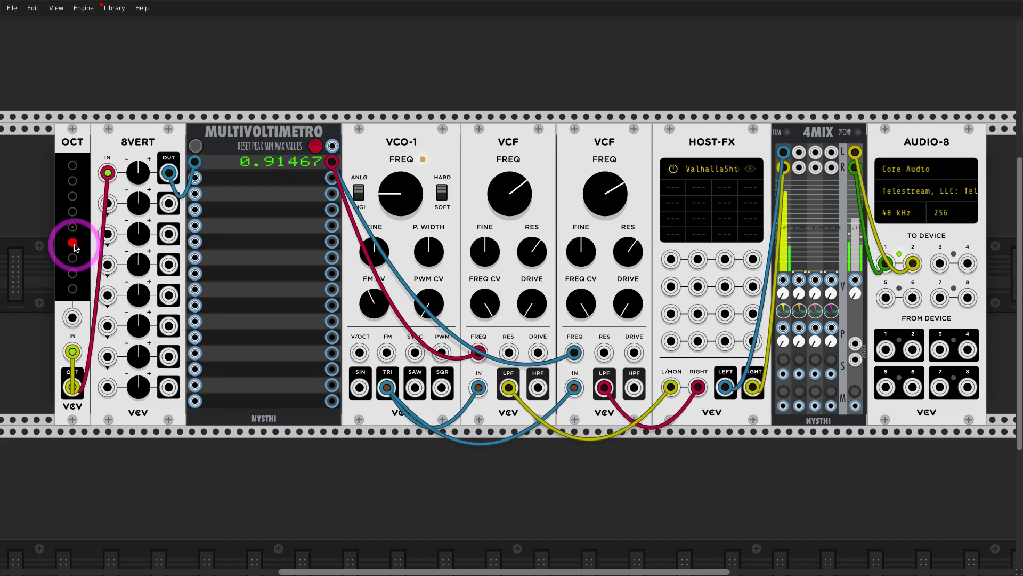
left_click(73, 289)
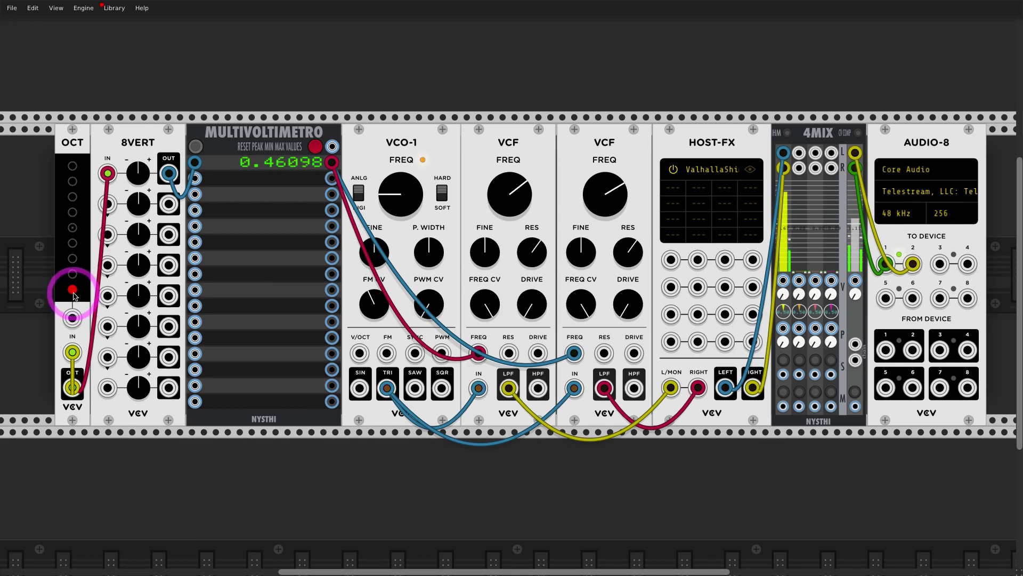
left_click(73, 273)
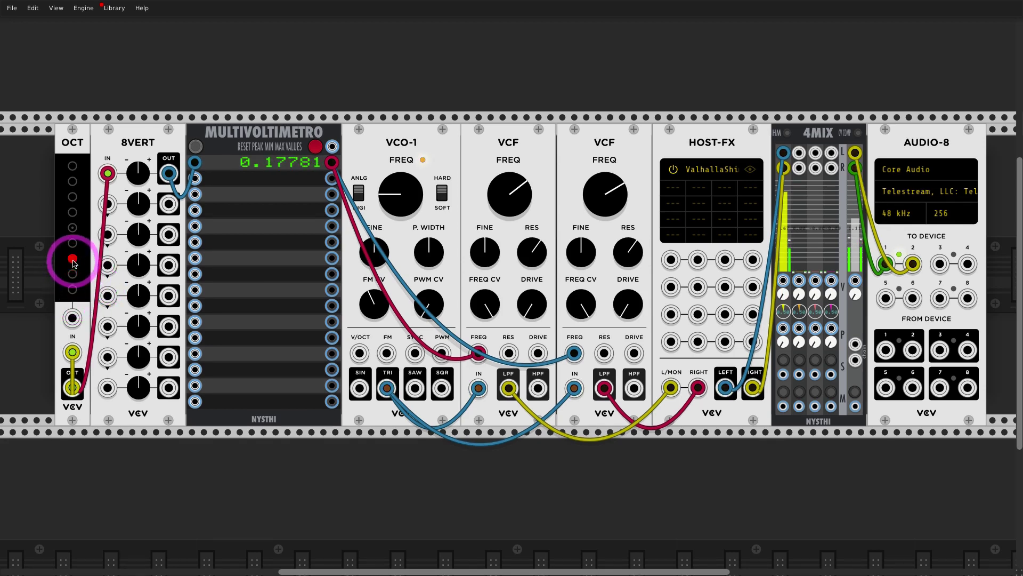
left_click(73, 258)
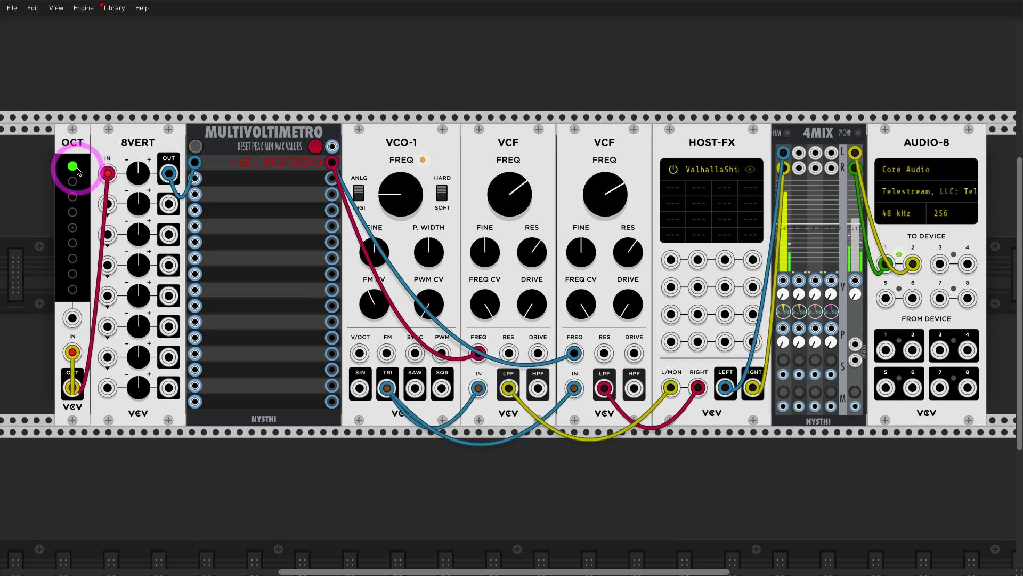
Step: Cycle OCT between top, centre and lowest octaves while re-seating, then unplugging, the feedback cable
left_click_drag(77, 171, 68, 221)
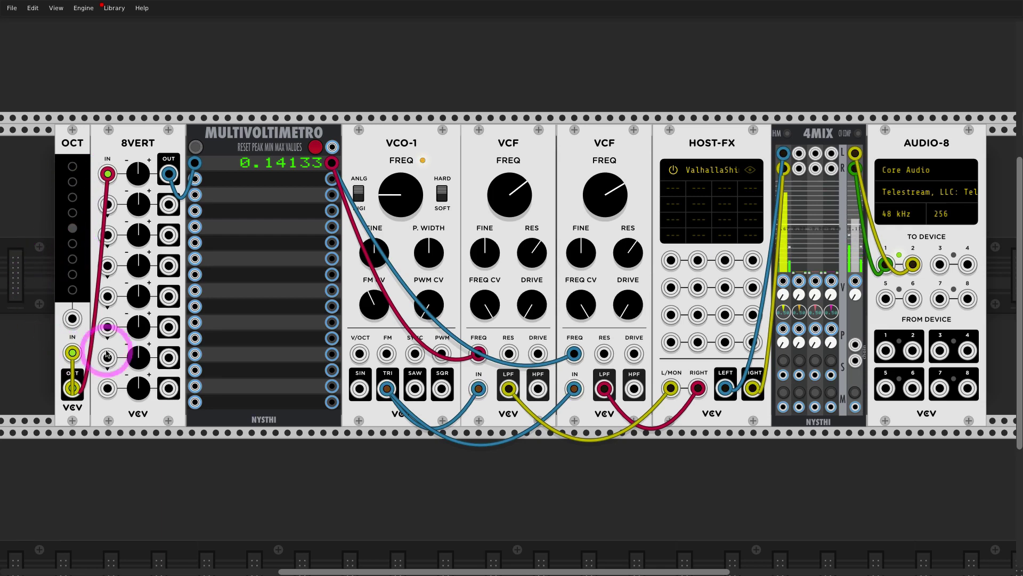
left_click(73, 166)
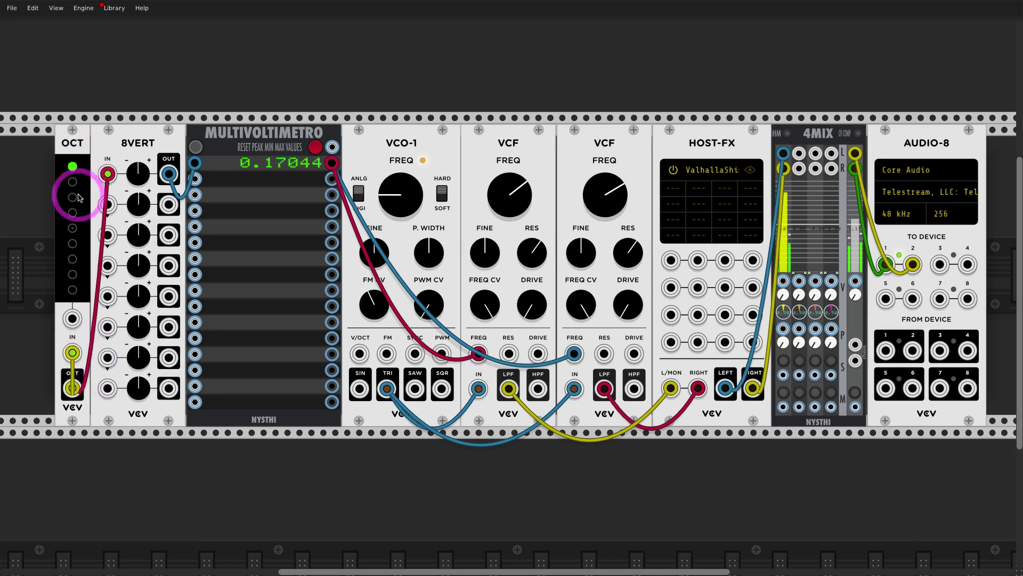
left_click(78, 233)
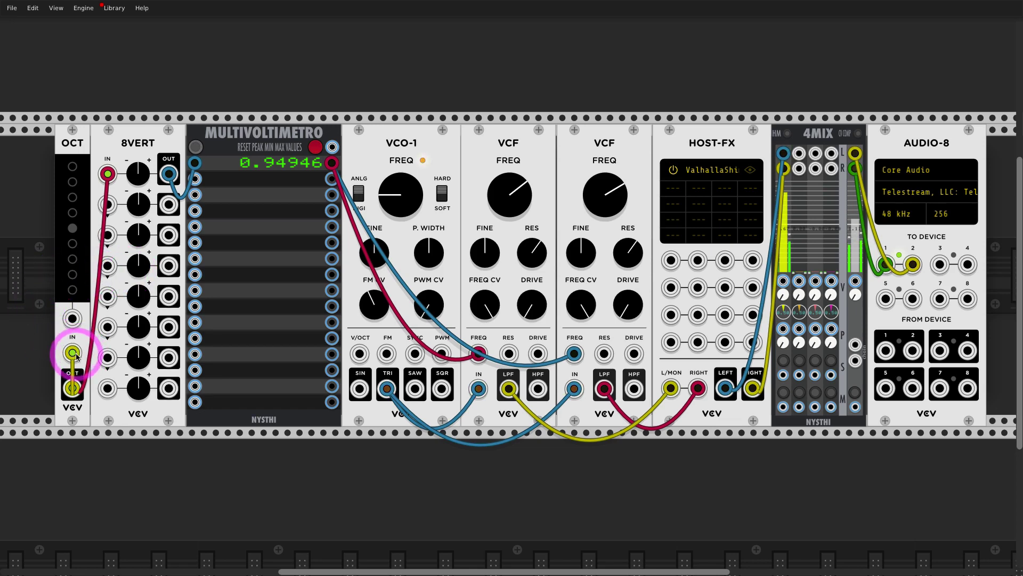
mouse_move(76, 356)
left_mouse_down()
mouse_move(50, 354)
mouse_move(69, 356)
left_mouse_up()
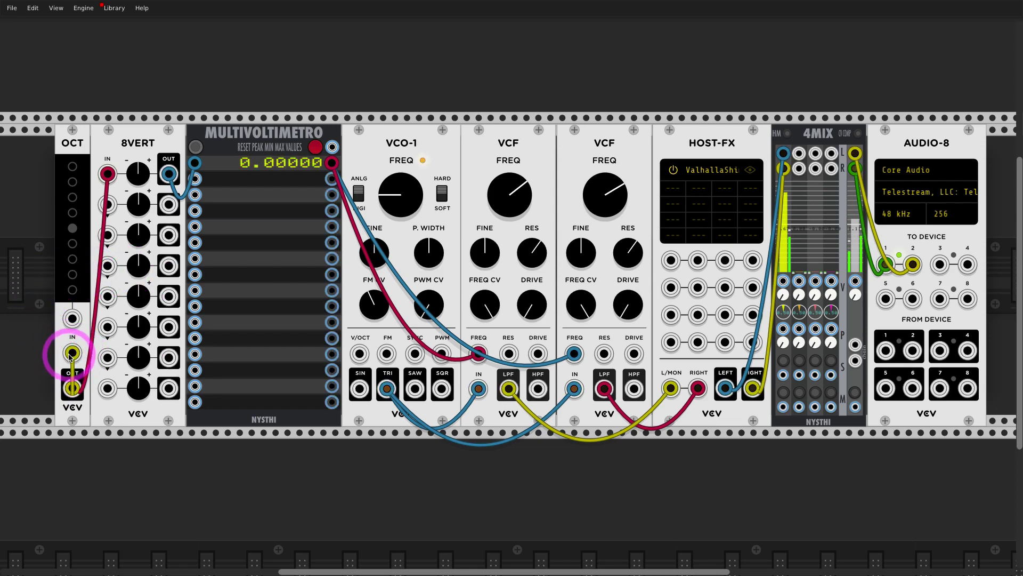
left_click(73, 291)
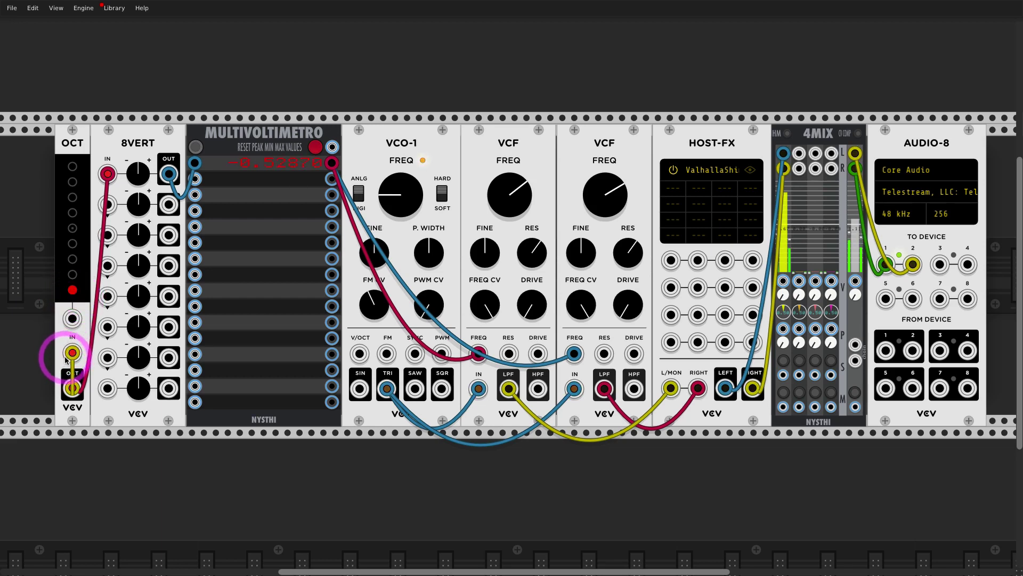
left_click_drag(73, 352, 74, 353)
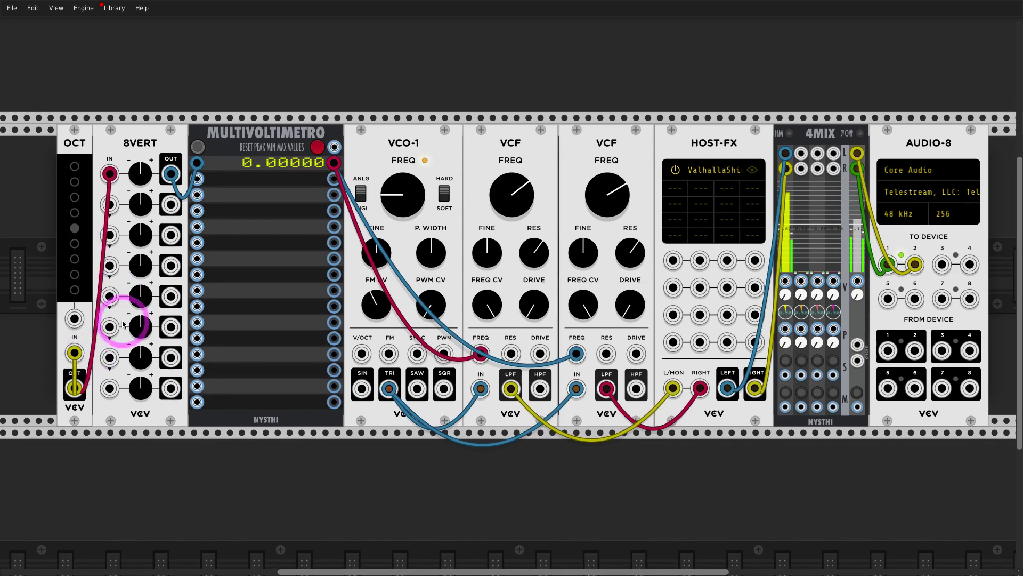
left_click(68, 166)
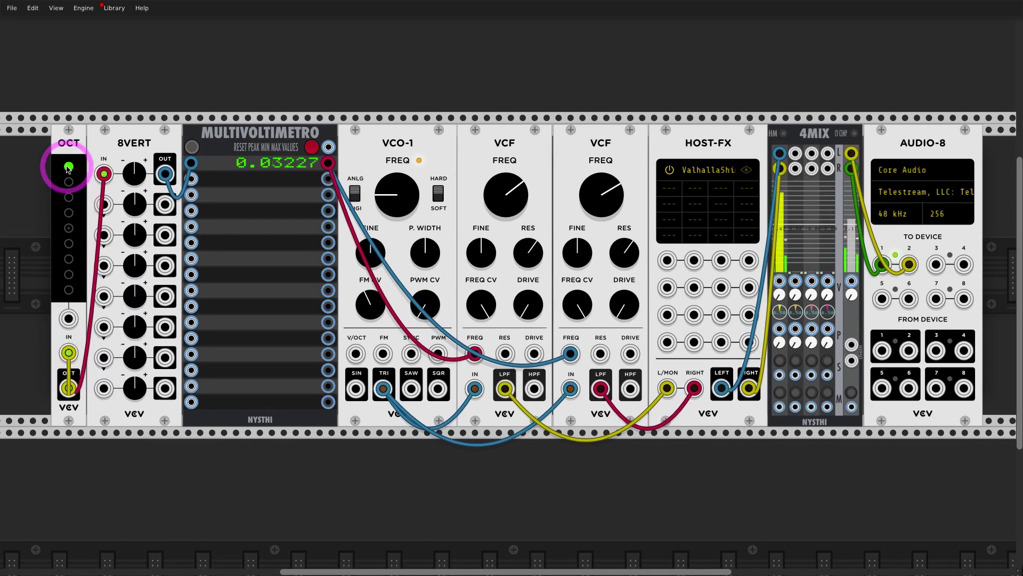
left_click(68, 228)
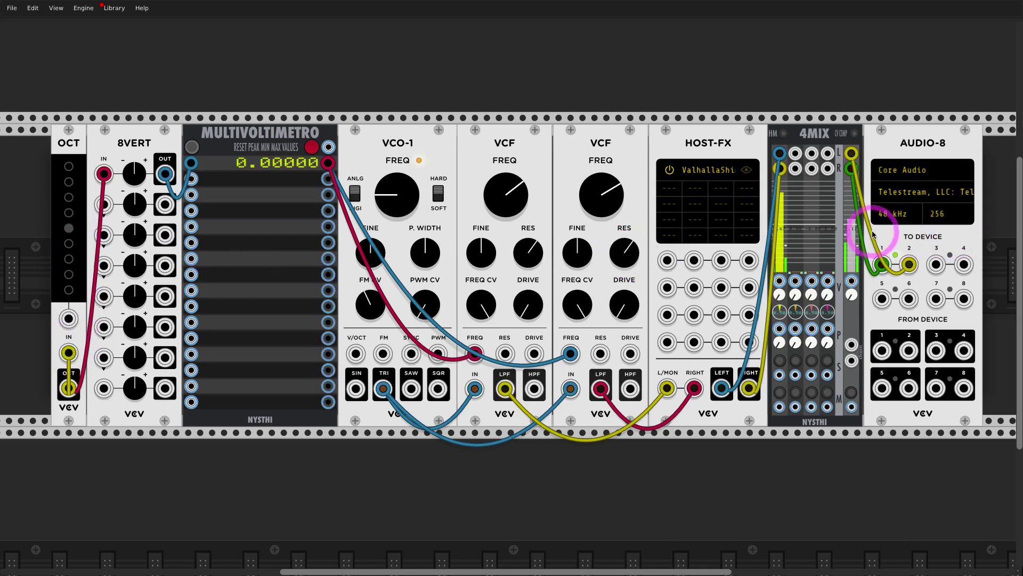
Step: Unplug and delete 8VERT, then patch OCT OUT into MULTIVOLTIMETRO's bottom input
mouse_move(854, 226)
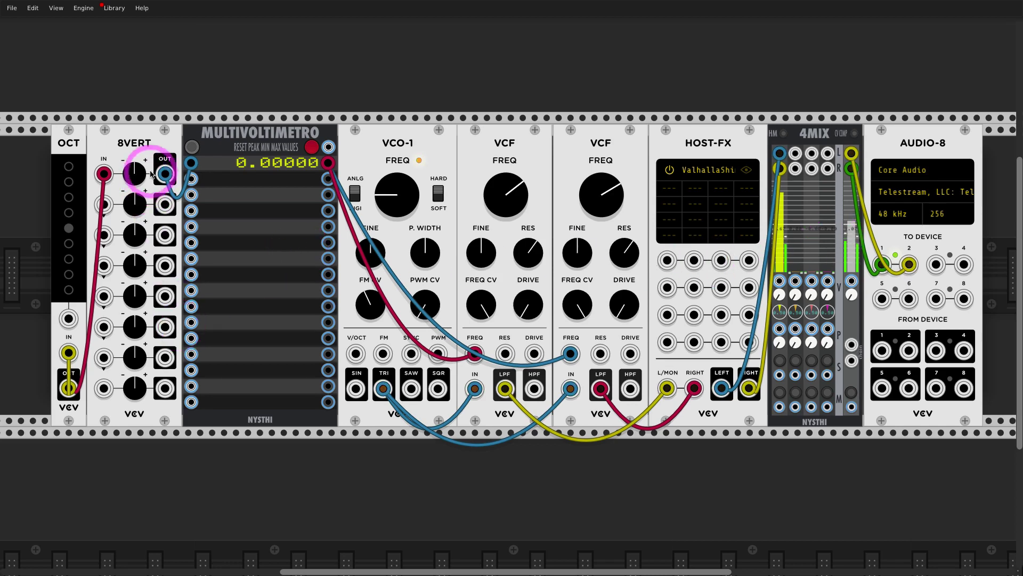
mouse_move(852, 245)
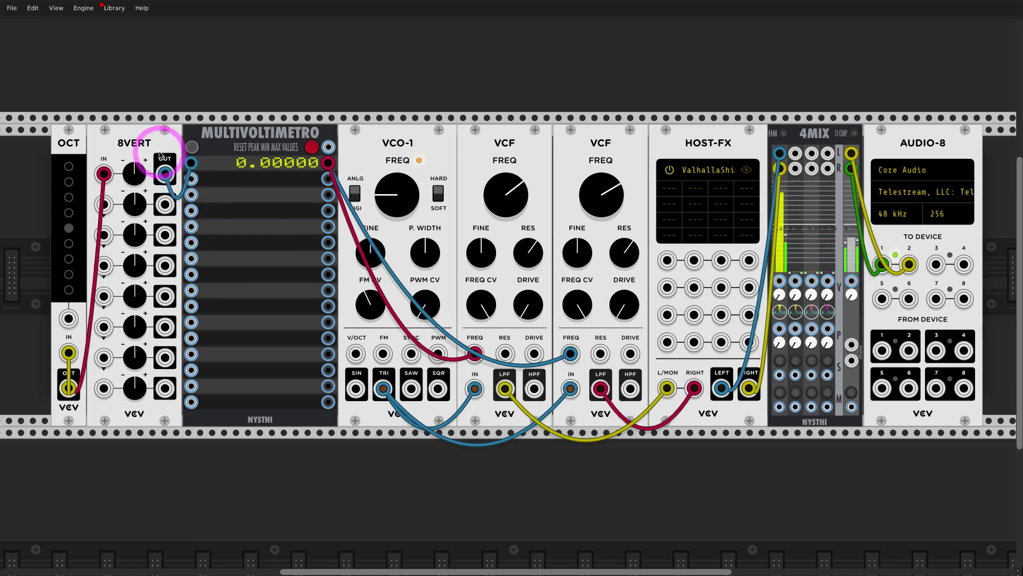
left_click_drag(104, 173, 105, 270)
left_click_drag(68, 352, 143, 177)
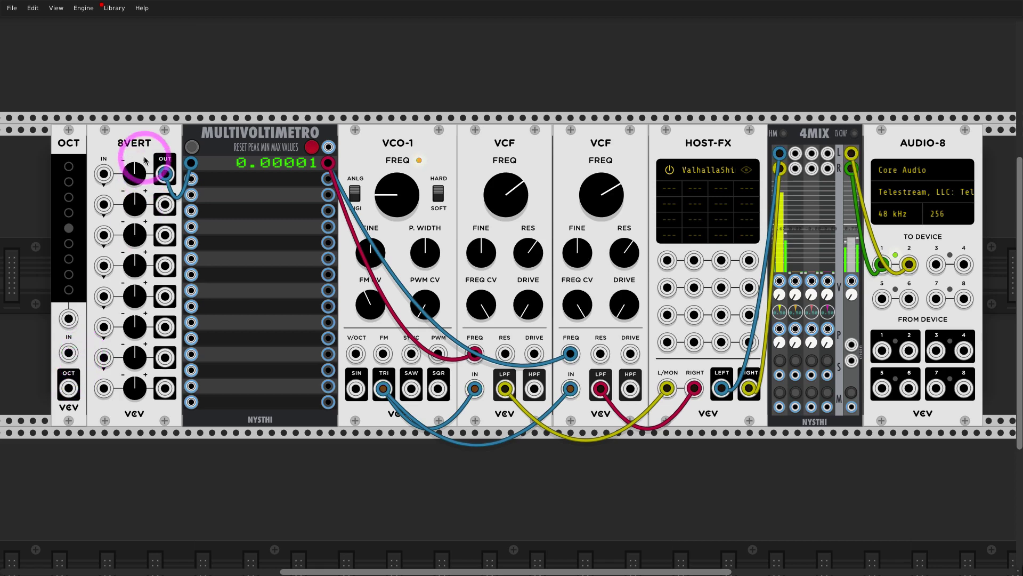
key("Delete")
left_click_drag(68, 388, 192, 402)
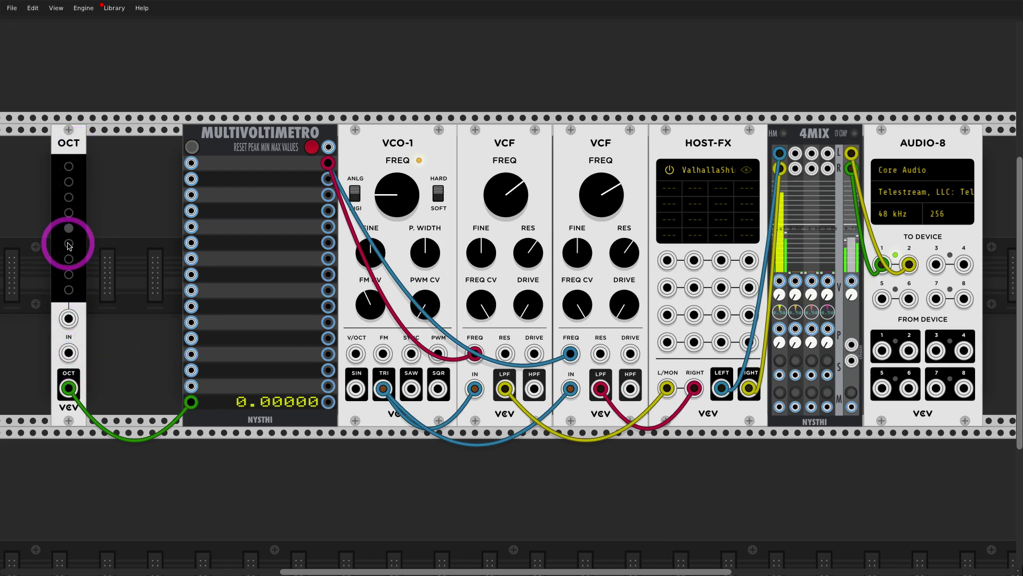
Step: Chain a cloned OCT into the original, set both +1 octave, then delete the clone
mouse_move(69, 245)
left_mouse_down()
mouse_move(71, 167)
mouse_move(77, 267)
mouse_move(75, 235)
left_mouse_up()
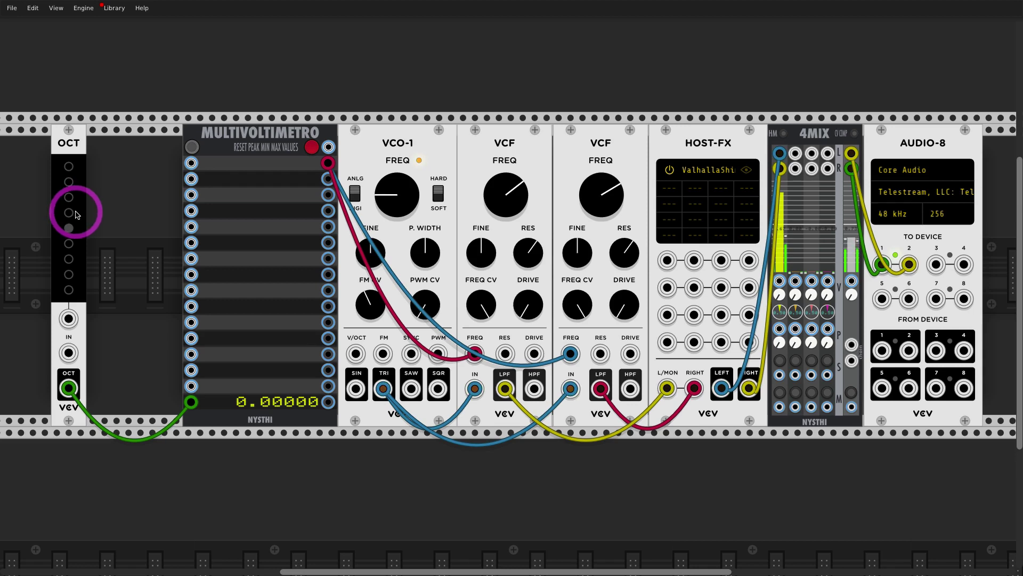
mouse_move(84, 143)
left_mouse_down()
mouse_move(118, 145)
mouse_move(46, 152)
left_mouse_up()
mouse_move(45, 387)
left_mouse_down()
mouse_move(110, 354)
mouse_move(100, 350)
left_mouse_up()
left_click(44, 212)
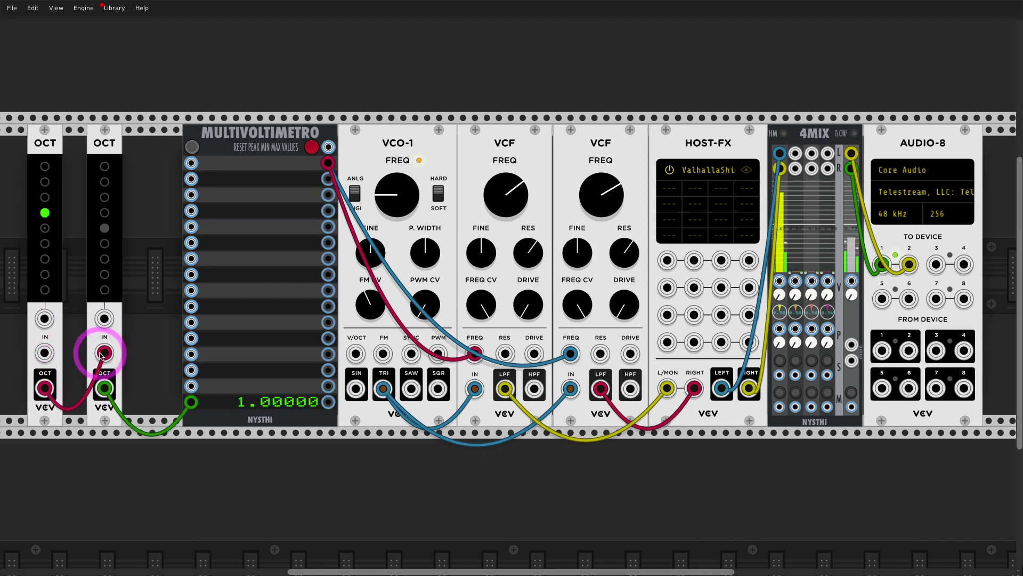
left_click(104, 213)
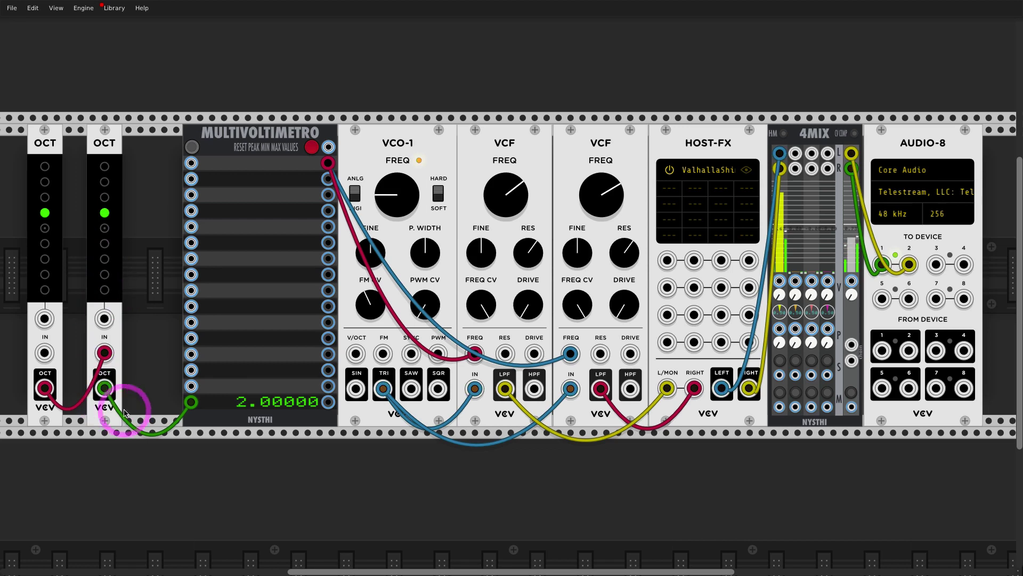
left_click_drag(103, 356, 86, 299)
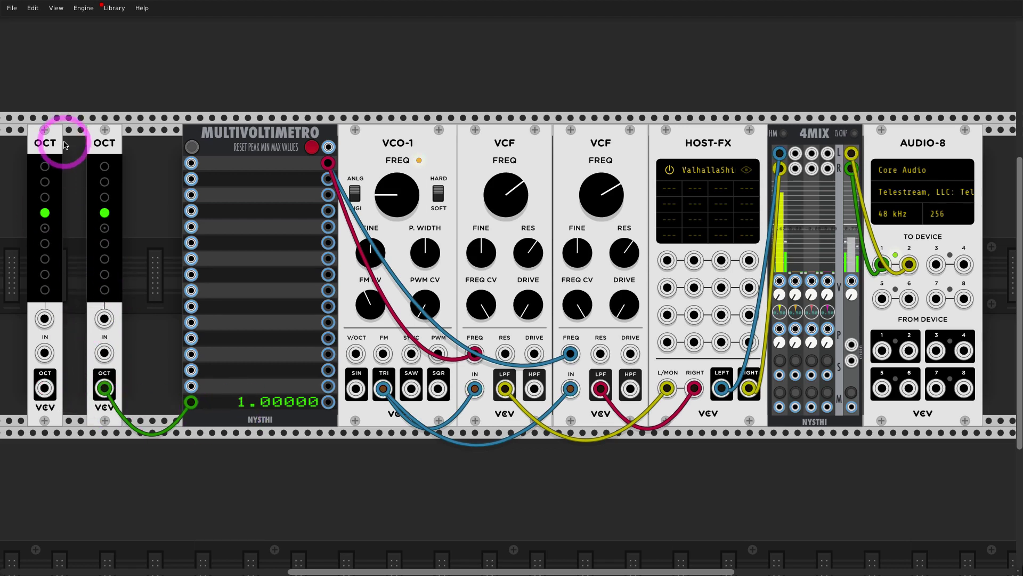
key("Delete")
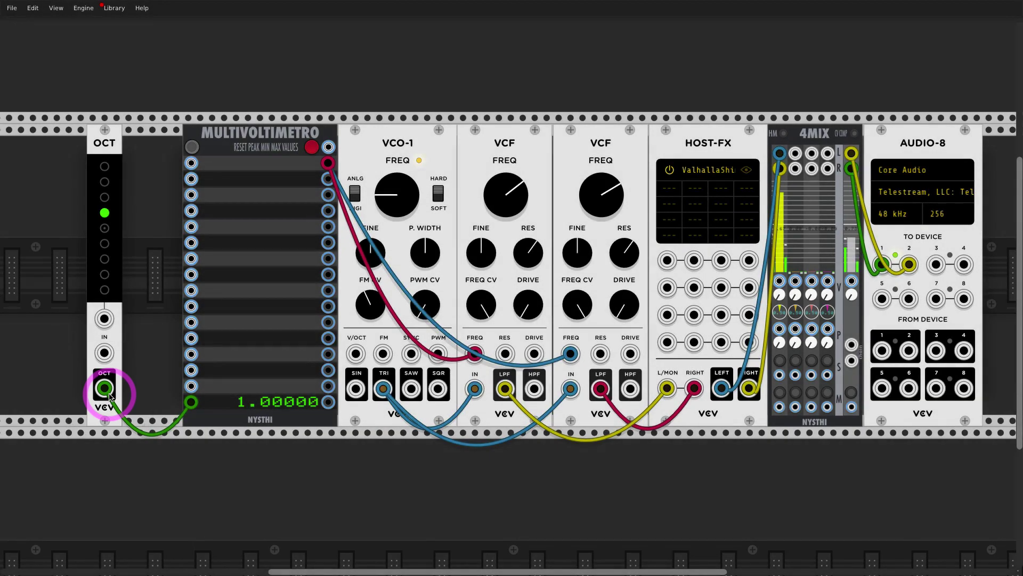
Step: Move the cable from MULTIVOLTIMETRO onto OCT IN so OCT's output loops into itself
left_click_drag(191, 402, 100, 354)
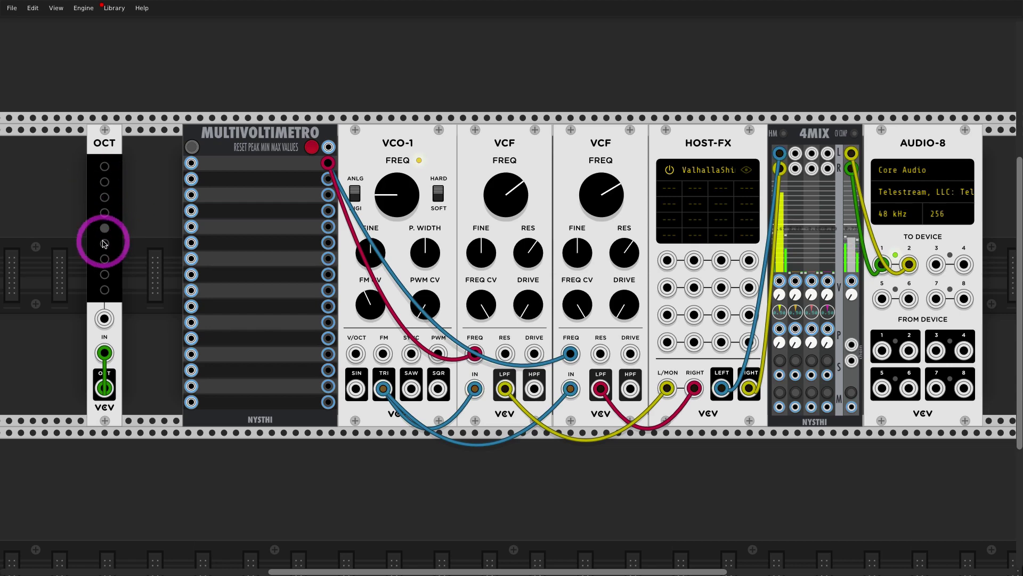
left_click_drag(104, 388, 137, 434)
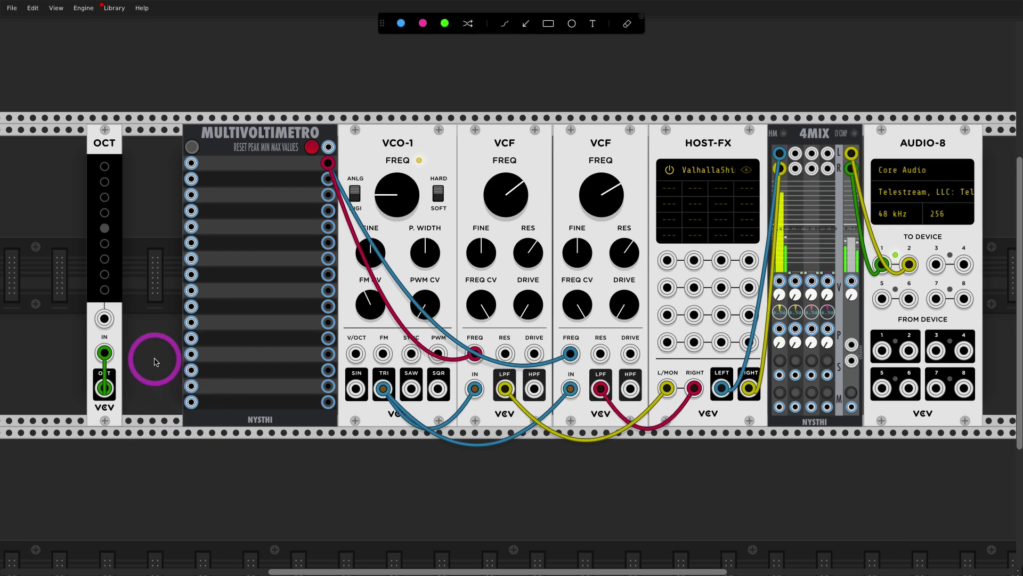
Step: Set the self-patched OCT to +1 octave
left_click(105, 212)
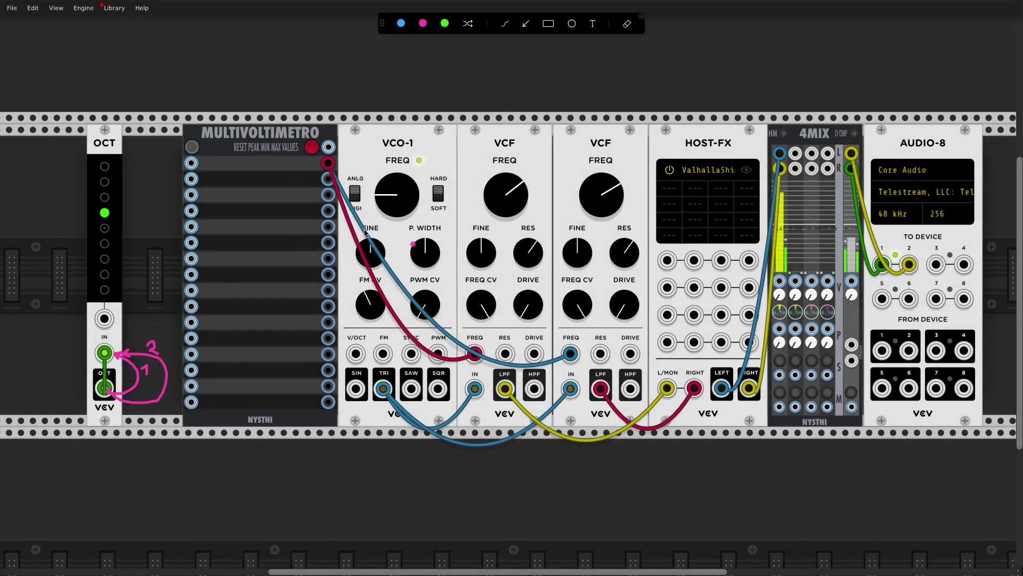
key("Escape")
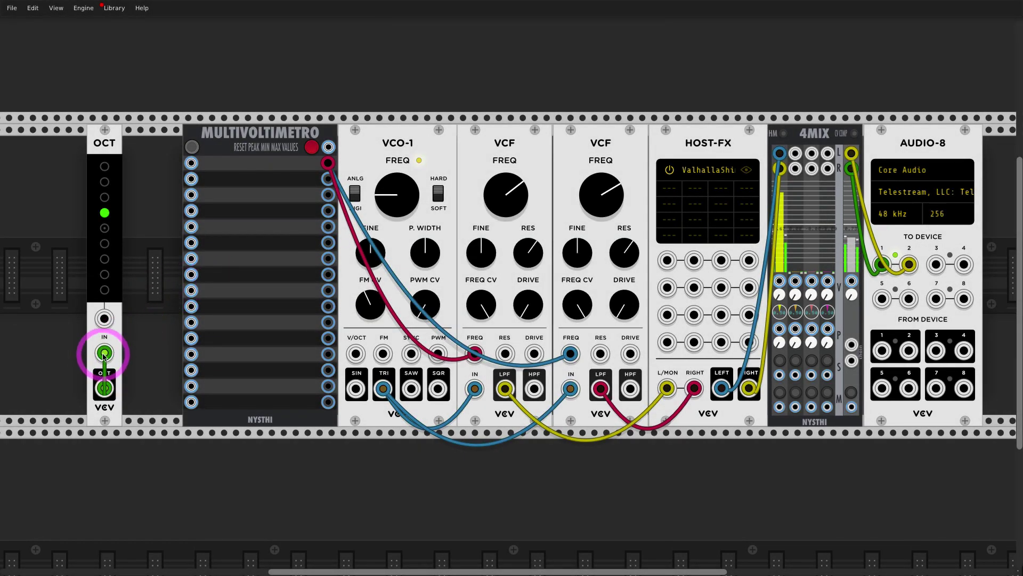
Step: Reset OCT to 0, patch its OUT into MULTIVOLTIMETRO, then set +1 octave and nudge OCT left
left_click(105, 228)
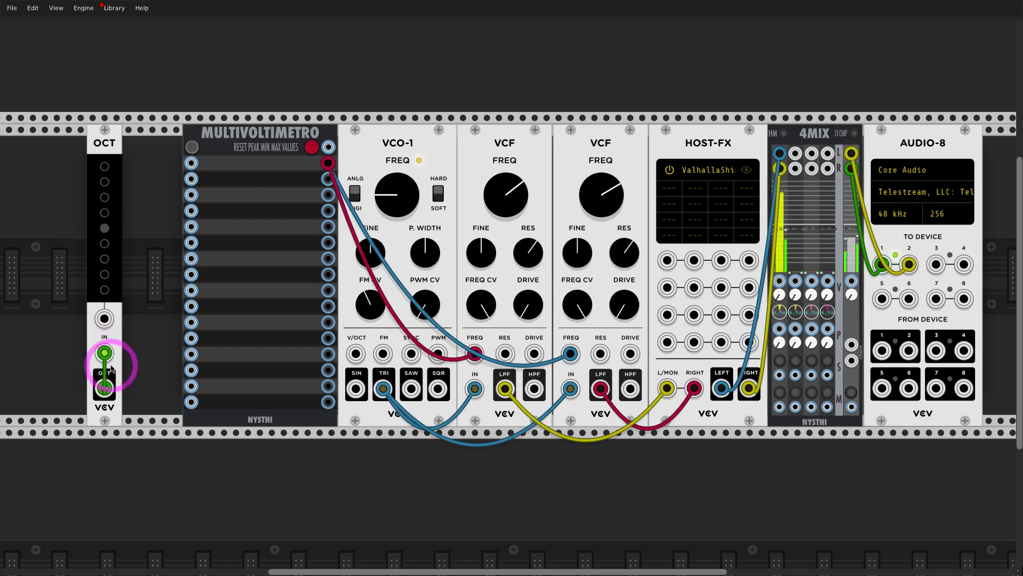
left_click_drag(191, 402, 107, 394)
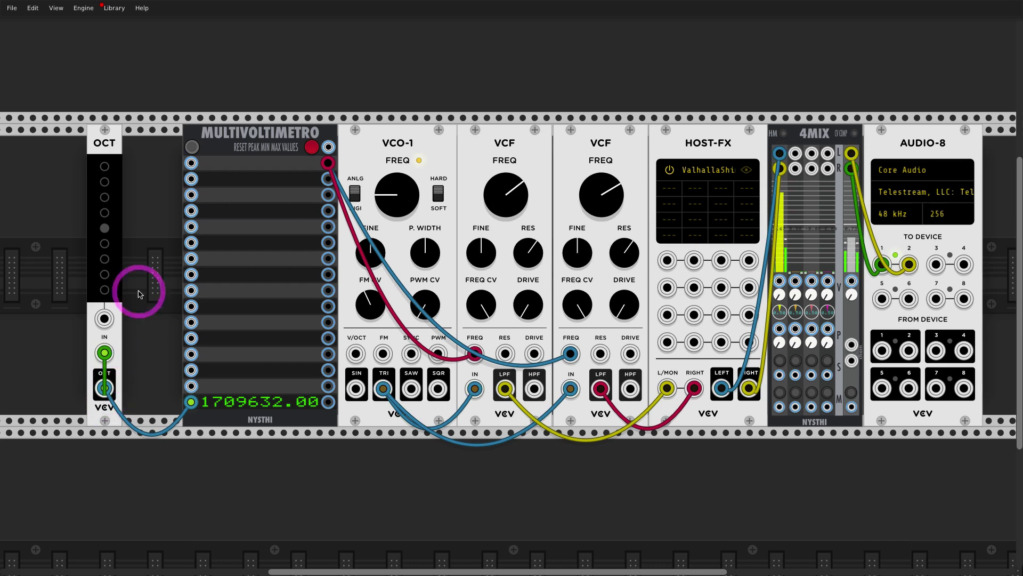
left_click(106, 213)
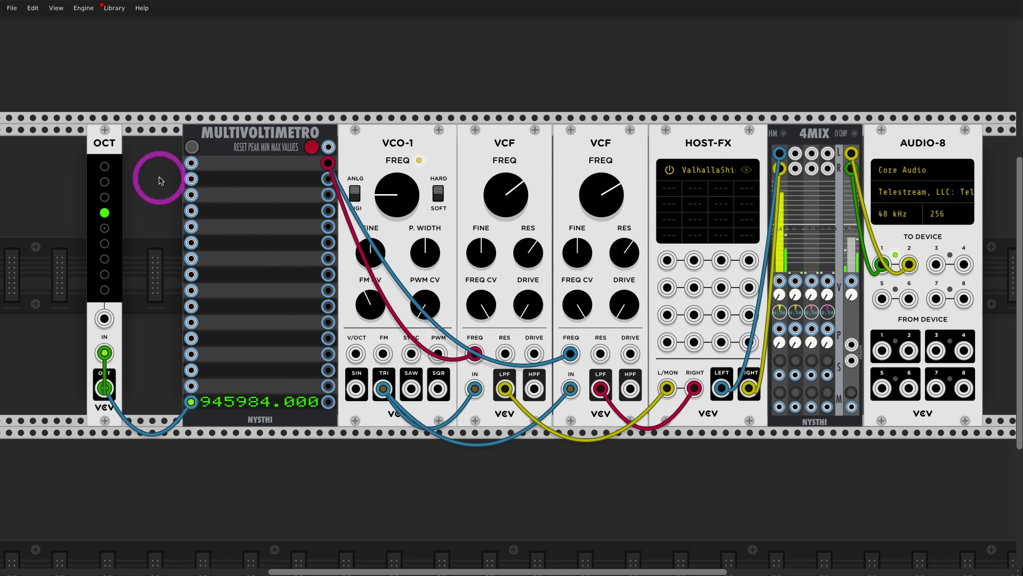
mouse_move(115, 149)
left_mouse_down()
mouse_move(80, 149)
mouse_move(100, 152)
left_mouse_up()
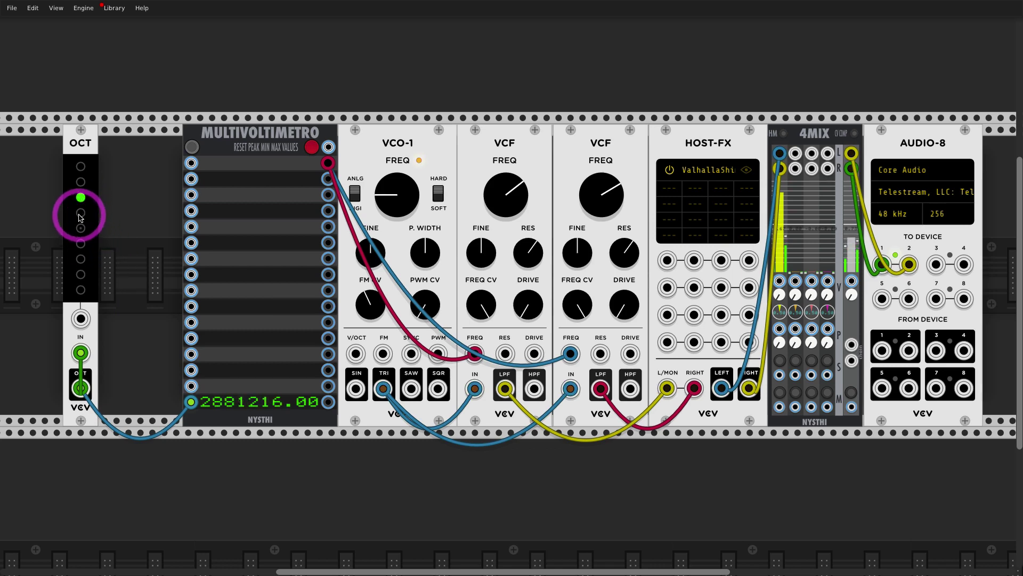
Step: Raise OCT to two, then three octaves up, and return it to zero
left_click(81, 197)
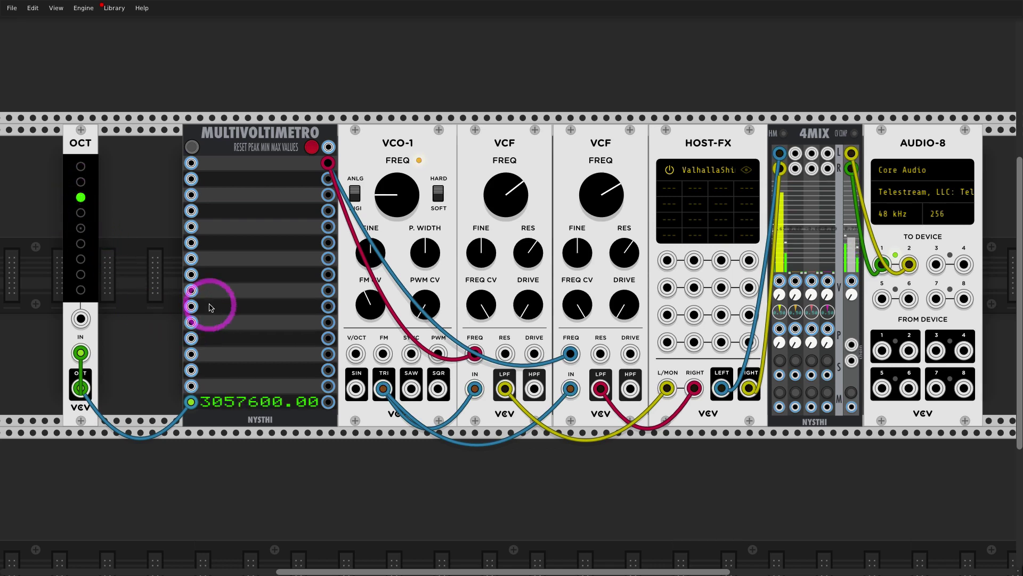
left_click(80, 182)
left_click(87, 227)
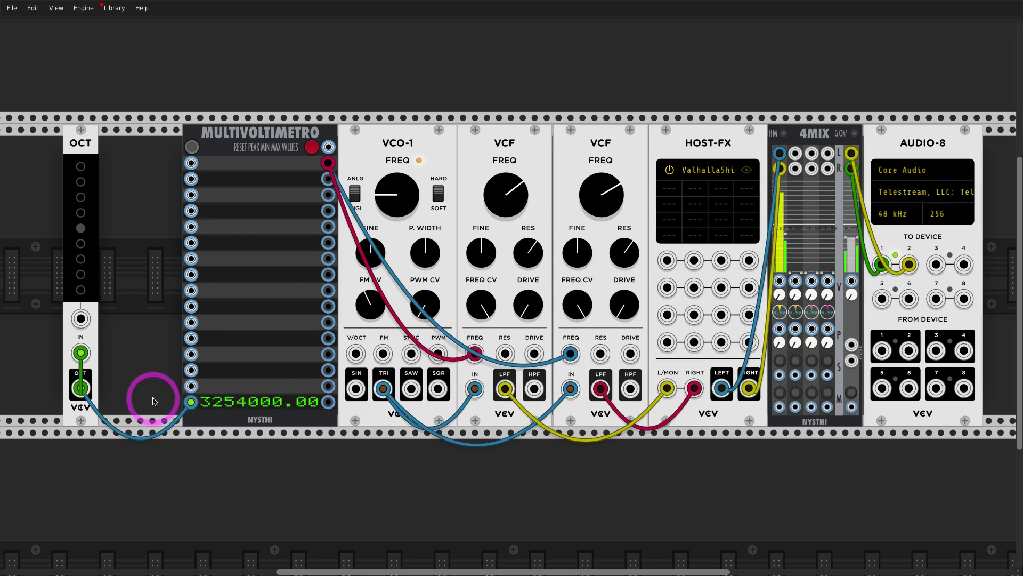
Step: Add an 8VERT beside OCT and route OCT's output through 8VERT's first channel
right_click(142, 345)
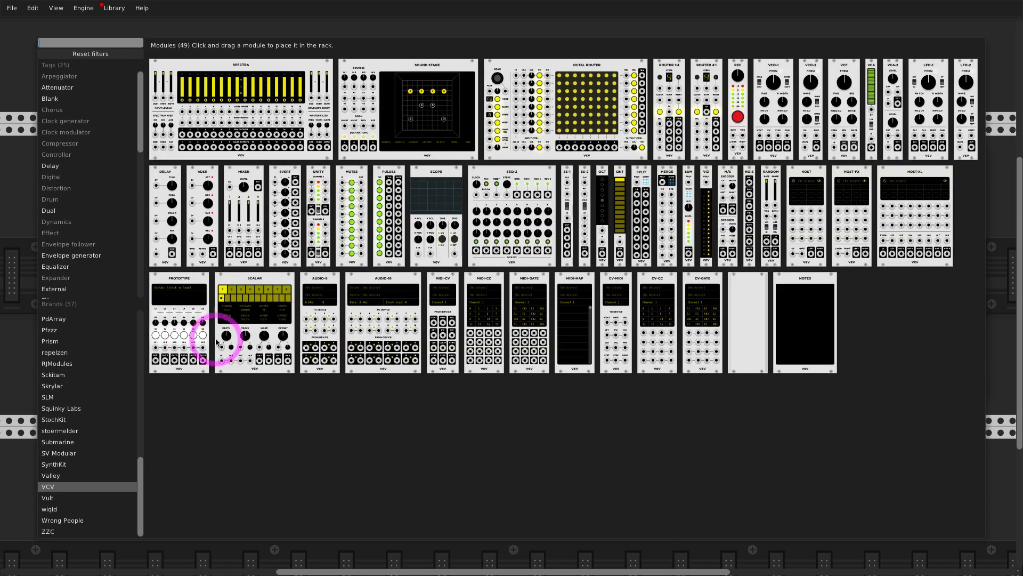
left_click(341, 170)
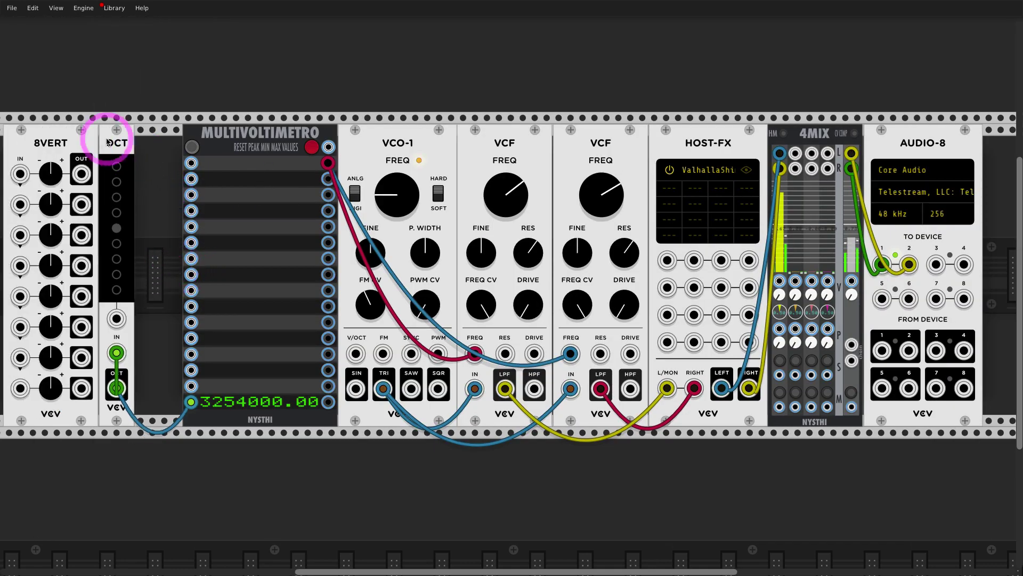
left_click_drag(119, 199, 148, 142)
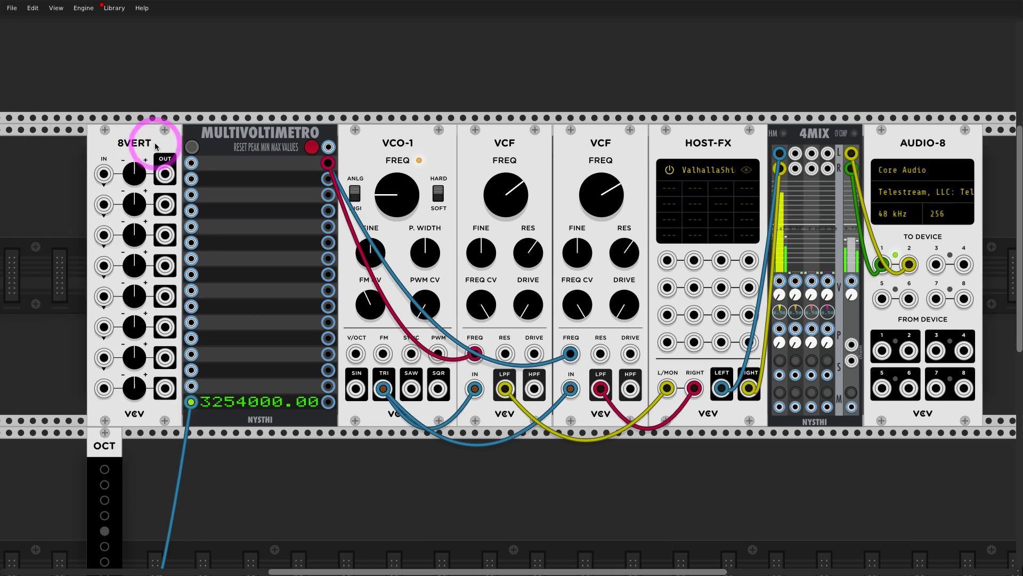
left_click_drag(107, 430, 69, 236)
left_click_drag(191, 394, 191, 162)
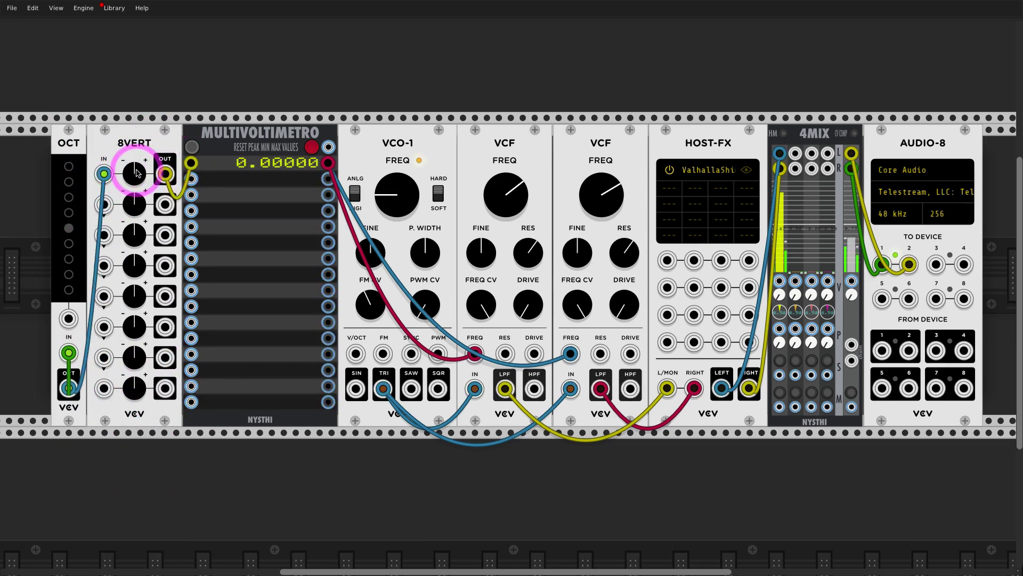
Step: Set 8VERT's first-channel gain to 0.0001%
right_click(137, 172)
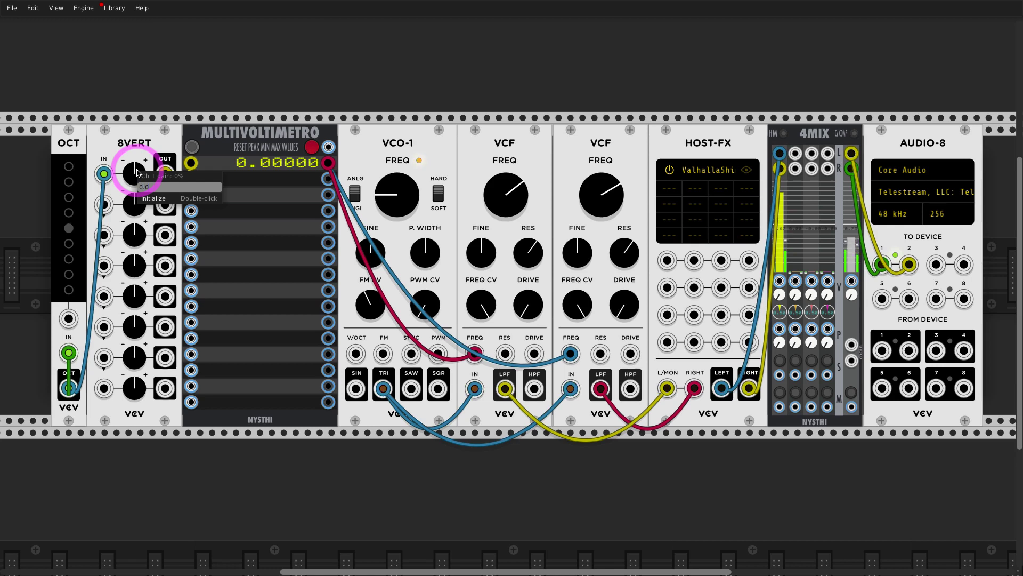
left_click(137, 171)
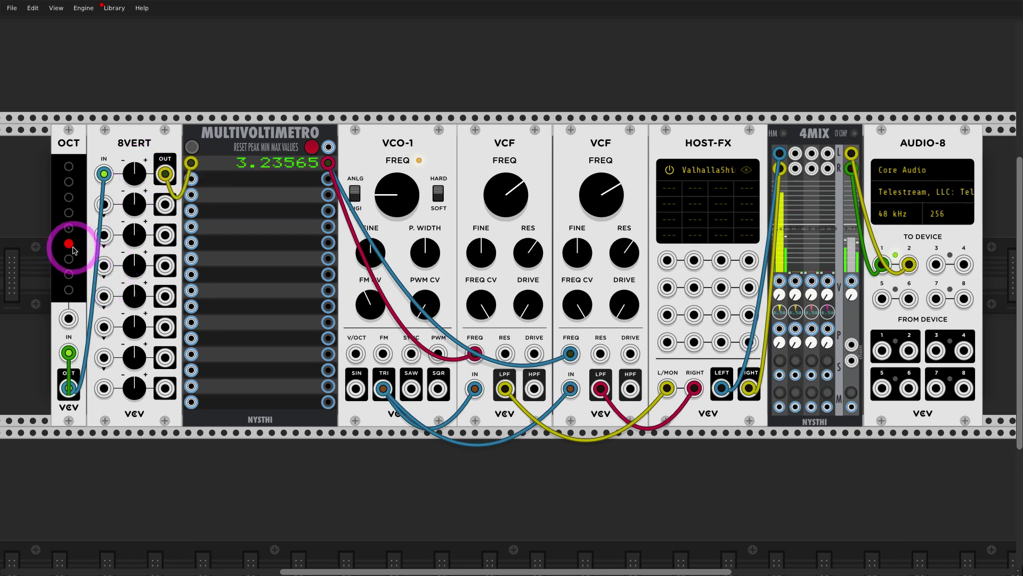
right_click(134, 178)
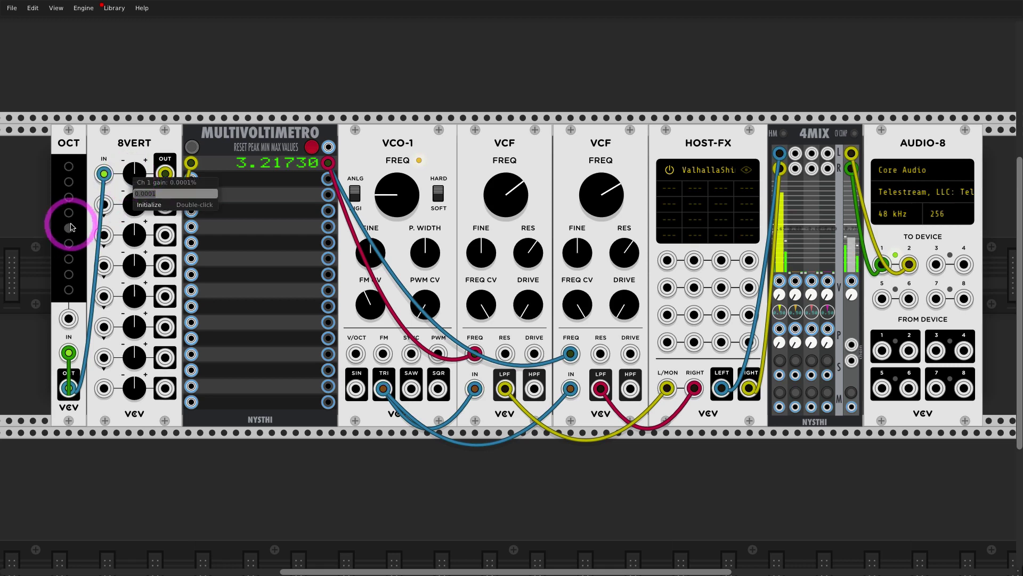
left_click(147, 151)
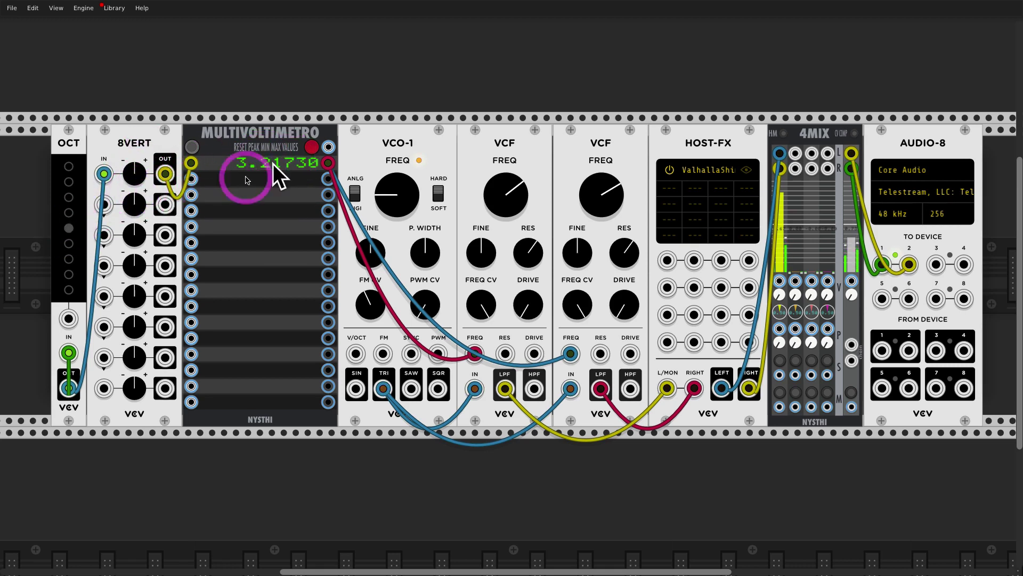
right_click(136, 179)
left_click(93, 200)
Step: Step OCT up one octave, back to zero, then to its lowest octave
left_click(69, 213)
left_click(69, 228)
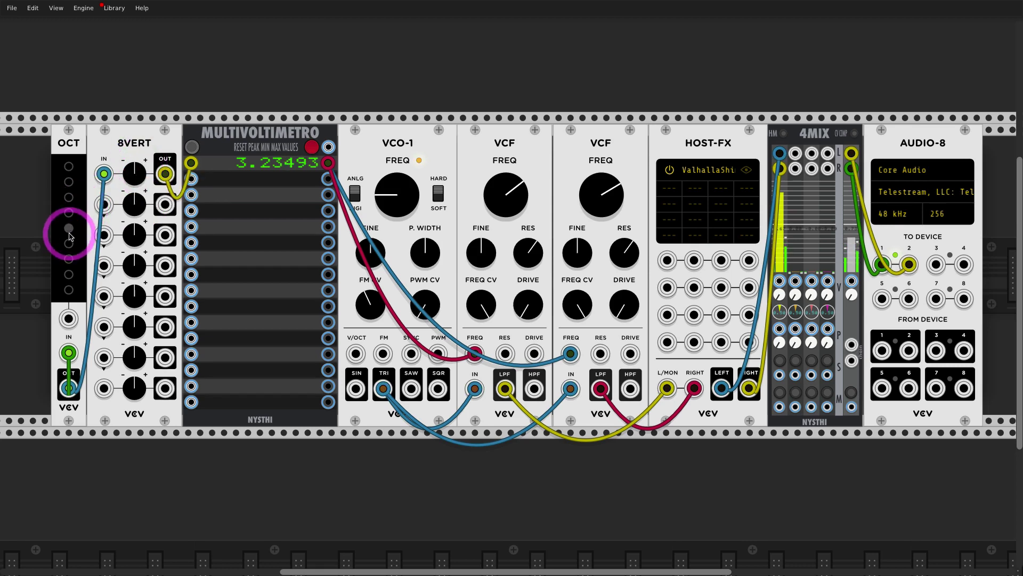
left_click(68, 288)
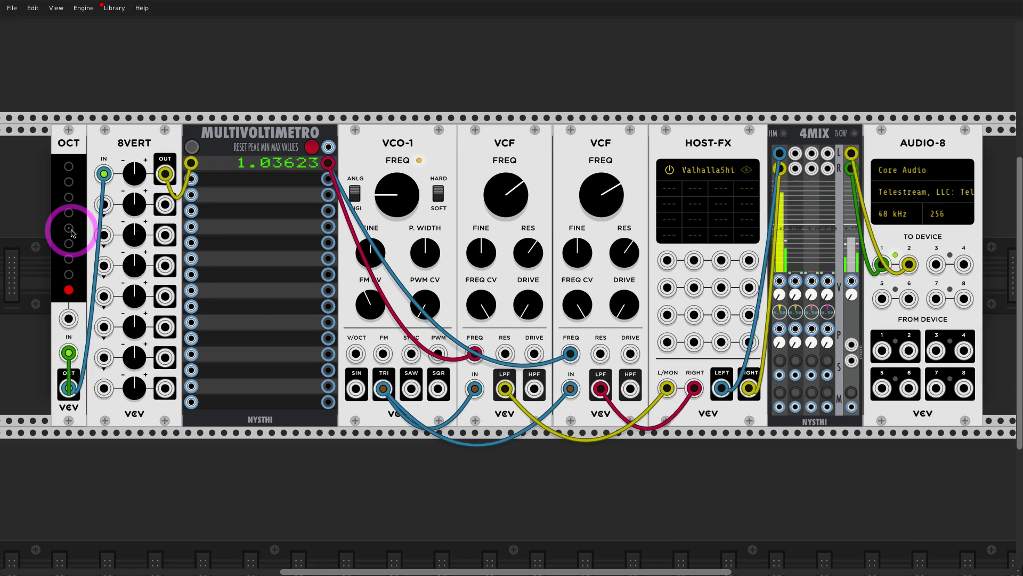
Step: Set OCT to −1 octave so MULTIVOLTIMETRO falls to 0.93627
scroll(73, 232, "up", 1)
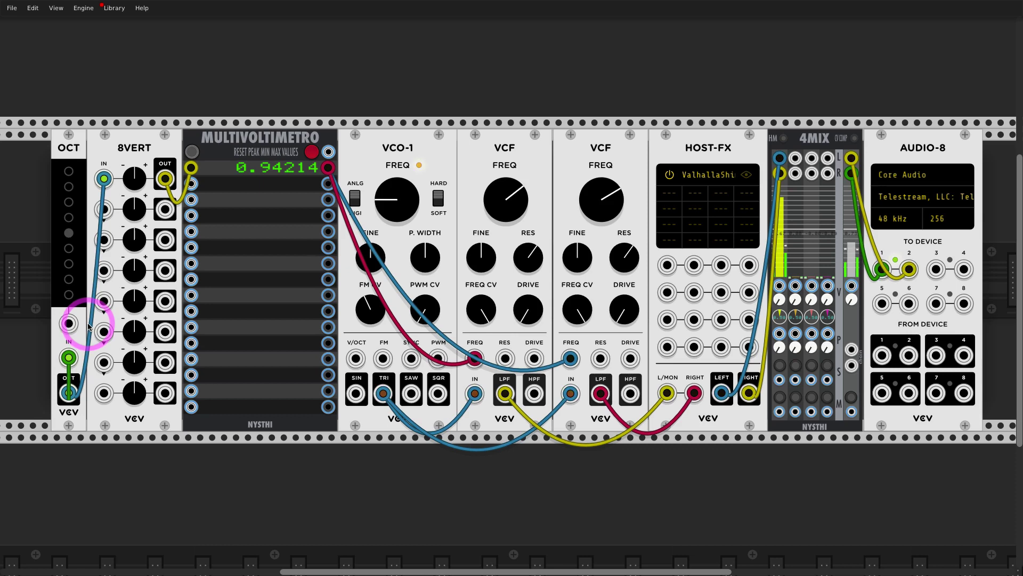
left_click(75, 249)
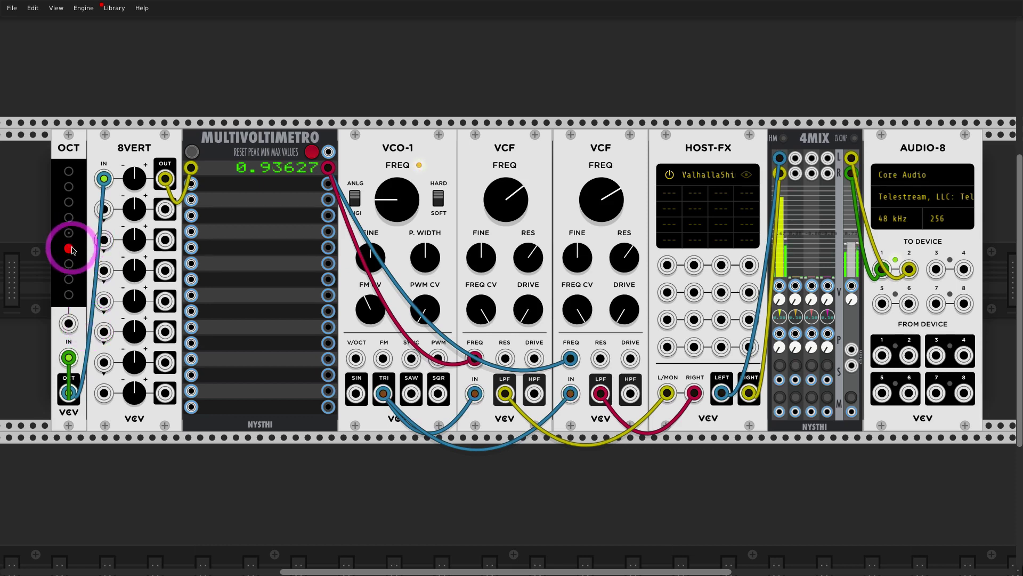